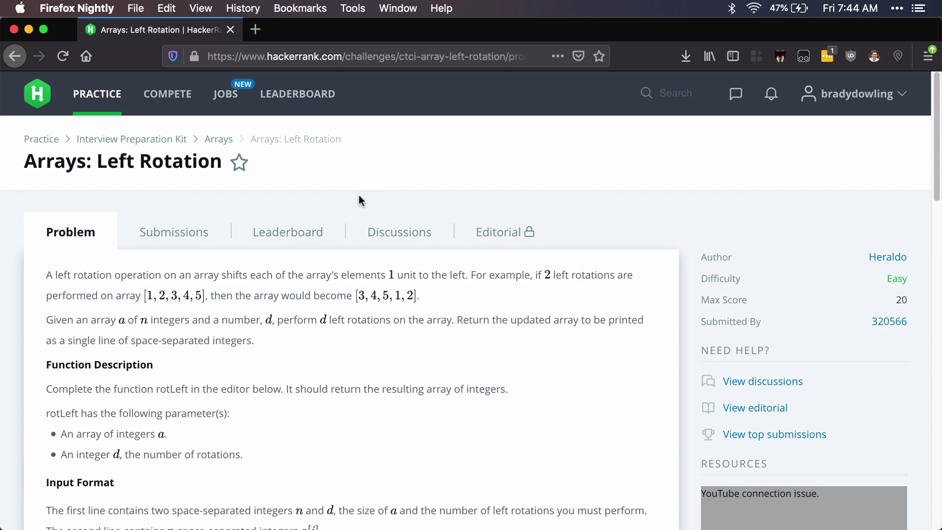
{"action": "scroll", "coordinate": [368, 192], "scroll_direction": "down", "scroll_amount": 5}
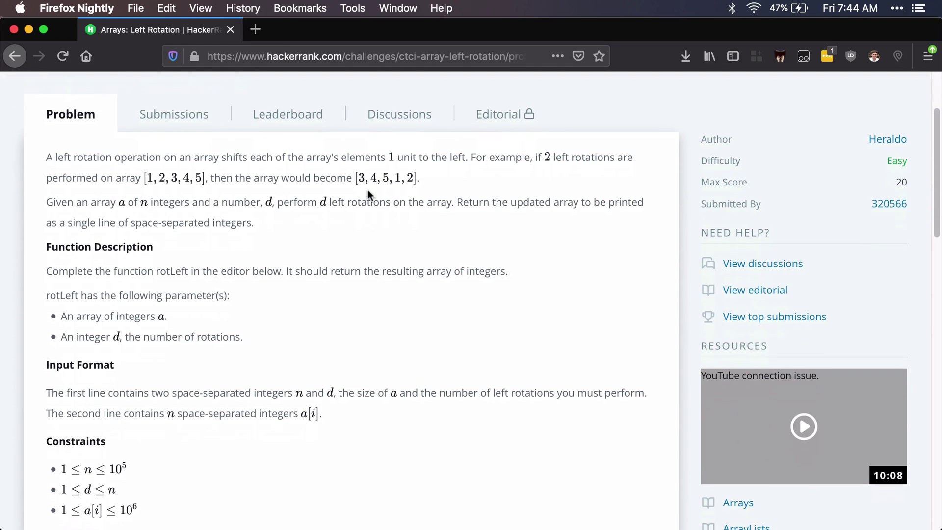
{"action": "scroll", "coordinate": [367, 190], "scroll_direction": "down", "scroll_amount": 1}
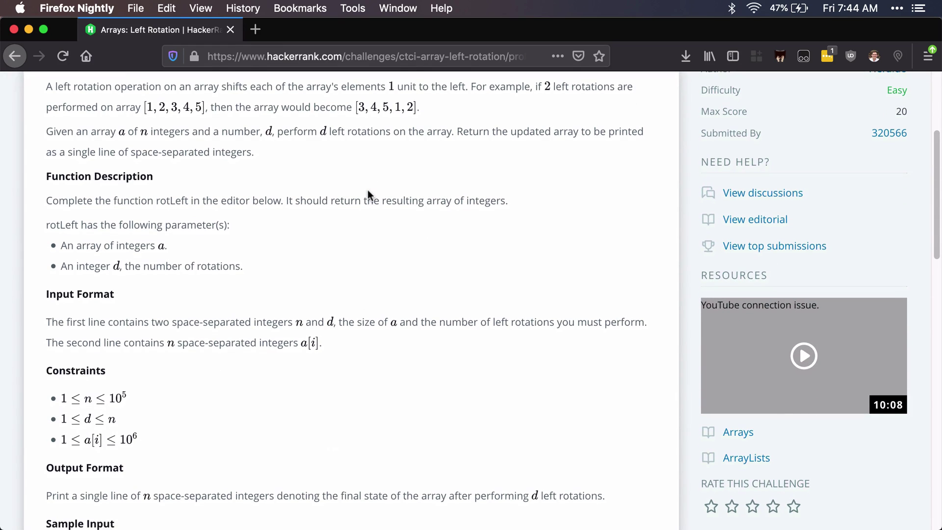
{"action": "scroll", "coordinate": [367, 189], "scroll_direction": "up", "scroll_amount": 2}
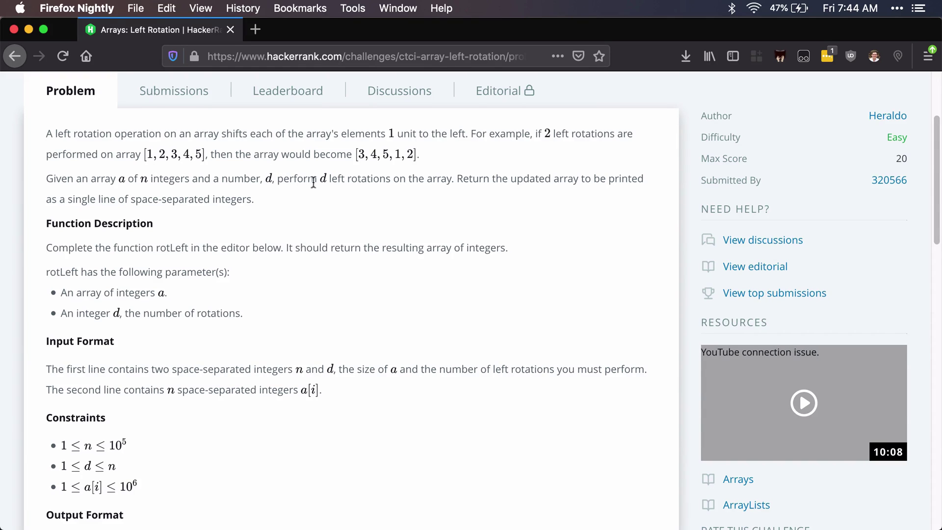
{"action": "scroll", "coordinate": [315, 191], "scroll_direction": "down", "scroll_amount": 1}
{"action": "scroll", "coordinate": [314, 191], "scroll_direction": "down", "scroll_amount": 5}
{"action": "scroll", "coordinate": [316, 184], "scroll_direction": "down", "scroll_amount": 3}
{"action": "scroll", "coordinate": [317, 182], "scroll_direction": "down", "scroll_amount": 3}
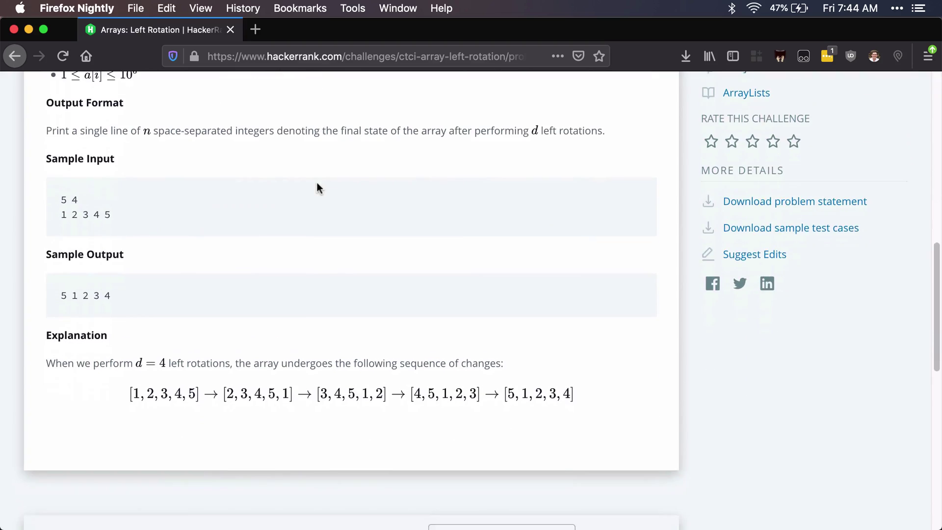
{"action": "scroll", "coordinate": [316, 180], "scroll_direction": "down", "scroll_amount": 3}
{"action": "scroll", "coordinate": [315, 180], "scroll_direction": "down", "scroll_amount": 2}
{"action": "scroll", "coordinate": [317, 183], "scroll_direction": "down", "scroll_amount": 1}
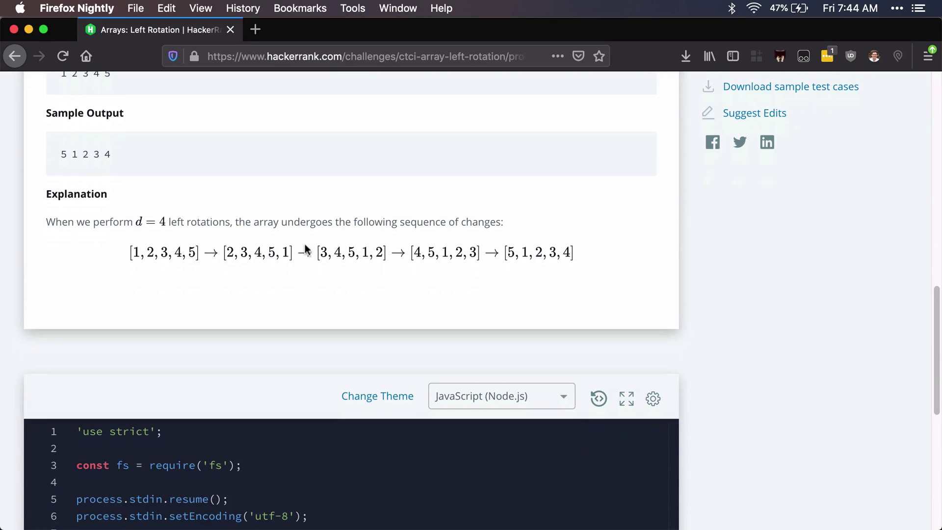
{"action": "scroll", "coordinate": [309, 249], "scroll_direction": "up", "scroll_amount": 3}
{"action": "scroll", "coordinate": [307, 241], "scroll_direction": "up", "scroll_amount": 2}
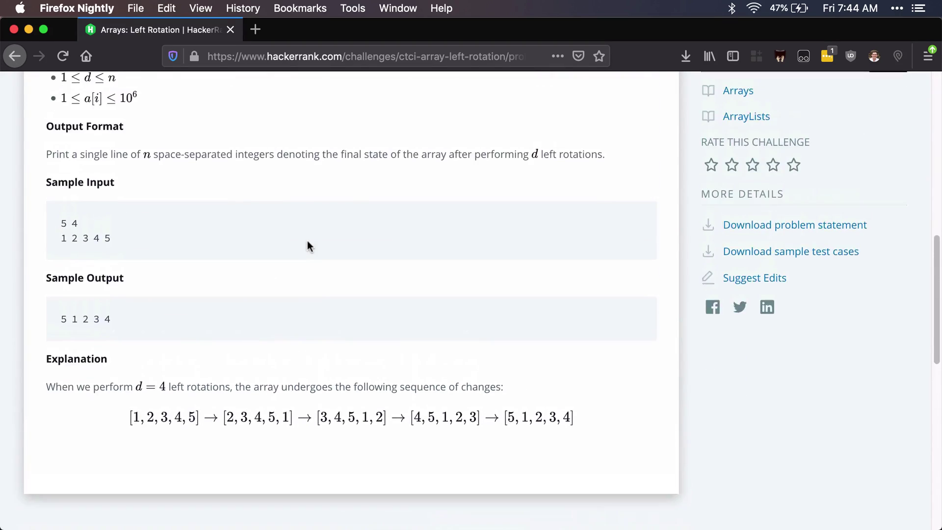
{"action": "scroll", "coordinate": [307, 240], "scroll_direction": "up", "scroll_amount": 5}
{"action": "scroll", "coordinate": [307, 239], "scroll_direction": "down", "scroll_amount": 3}
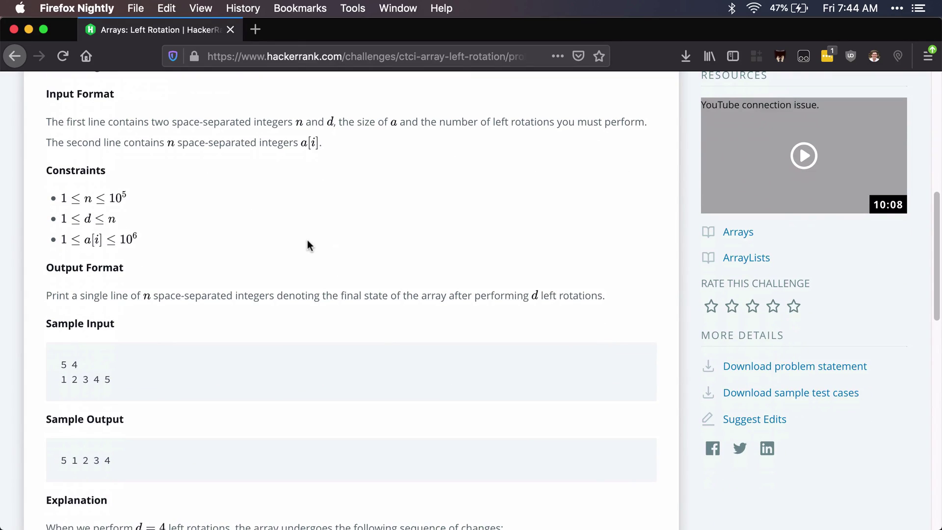
- Highlight the sample input lines '5 4' and '1 2 3 4 5'
{"action": "mouse_move", "coordinate": [79, 362]}
{"action": "left_mouse_down"}
{"action": "mouse_move", "coordinate": [61, 364]}
{"action": "mouse_move", "coordinate": [79, 365]}
{"action": "left_mouse_up"}
{"action": "left_click", "coordinate": [61, 364]}
{"action": "left_click", "coordinate": [62, 364]}
{"action": "double_click", "coordinate": [65, 364]}
{"action": "left_click", "coordinate": [64, 363]}
{"action": "left_click_drag", "start_coordinate": [61, 378], "coordinate": [110, 378]}
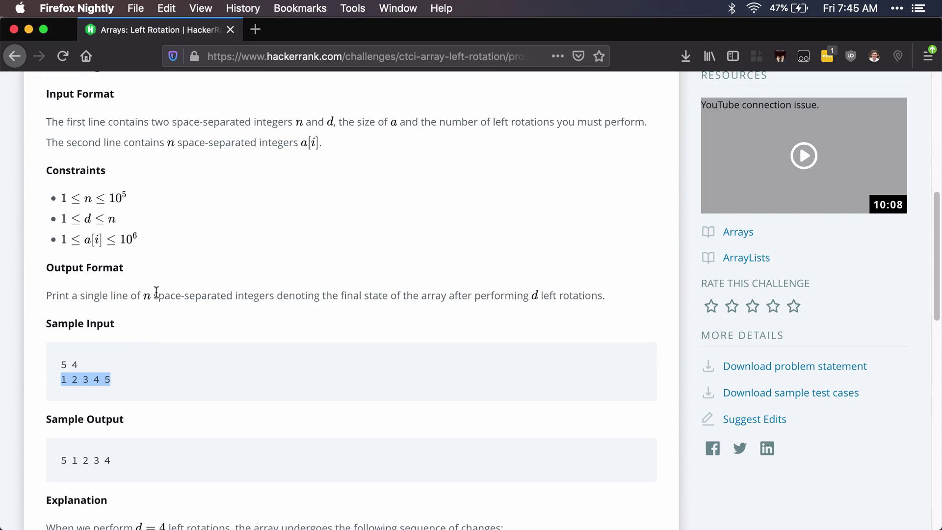
{"action": "scroll", "coordinate": [155, 291], "scroll_direction": "down", "scroll_amount": 5}
{"action": "scroll", "coordinate": [154, 292], "scroll_direction": "down", "scroll_amount": 5}
{"action": "scroll", "coordinate": [155, 291], "scroll_direction": "down", "scroll_amount": 5}
- Add 'let rotatedArray = [];' and 'return rotatedArray;' inside rotLeft, then save leftRotate.js
{"action": "key", "text": "super+Tab"}
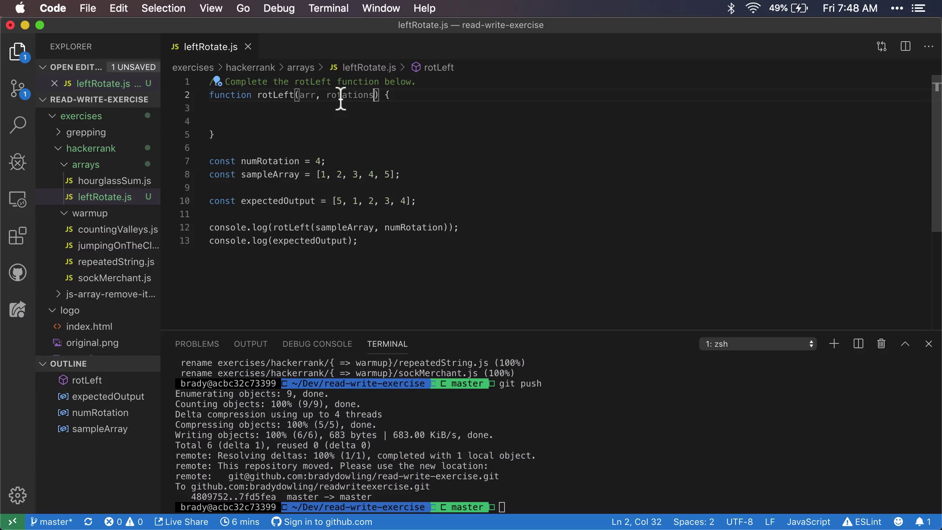
{"action": "left_click", "coordinate": [311, 108]}
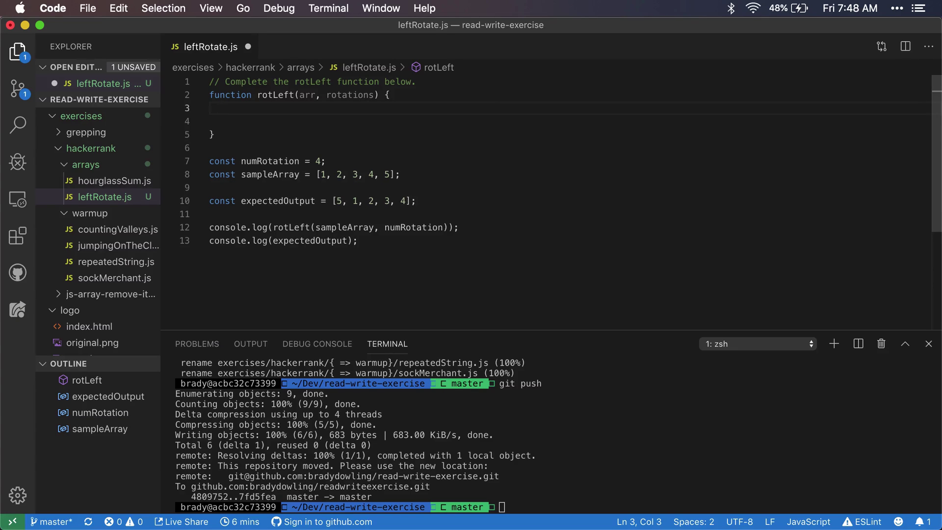
{"action": "type", "text": "let n"}
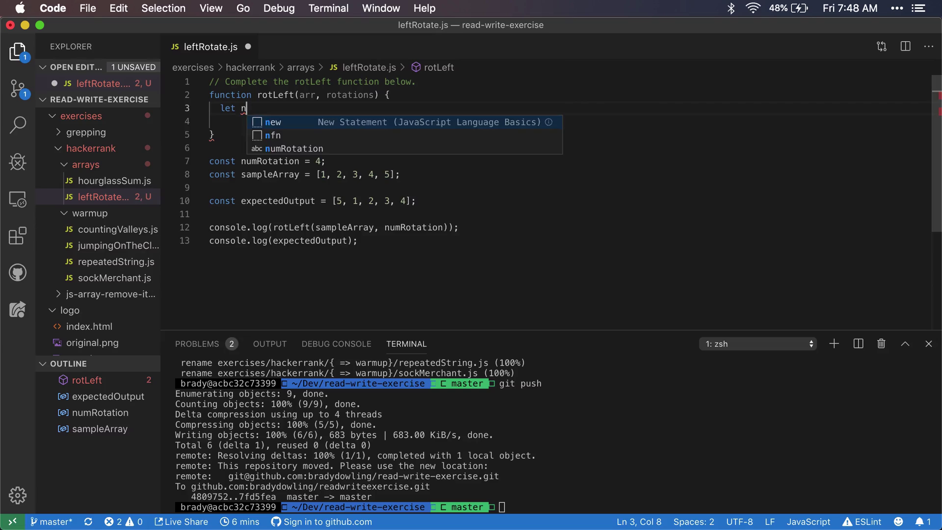
{"action": "key", "text": "BackSpace"}
{"action": "type", "text": "rotatedAr"}
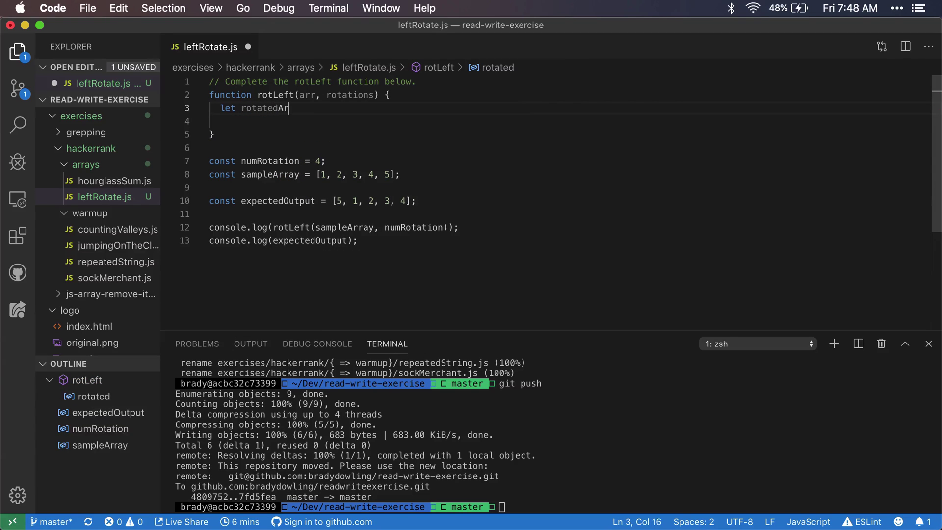
{"action": "type", "text": "ray = "}
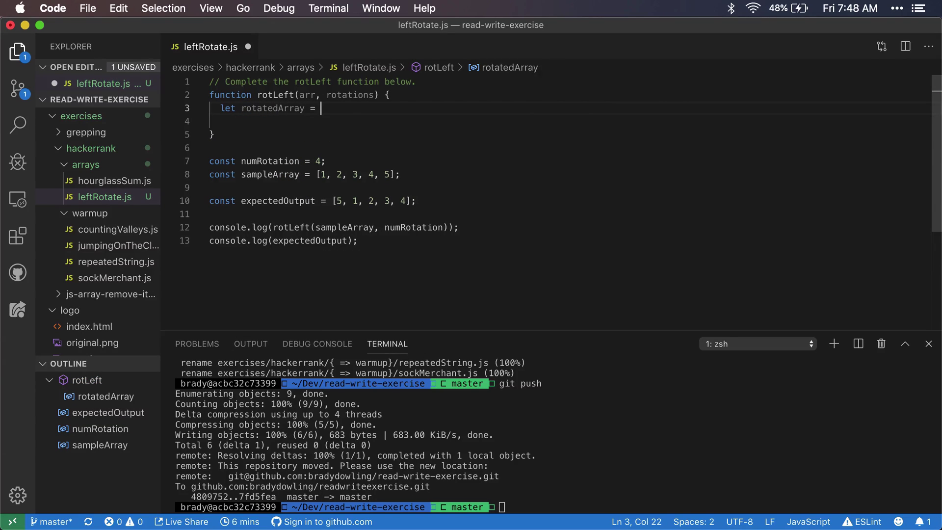
{"action": "type", "text": "[]"}
{"action": "type", "text": ";"}
{"action": "key", "text": "Return"}
{"action": "key", "text": "Tab"}
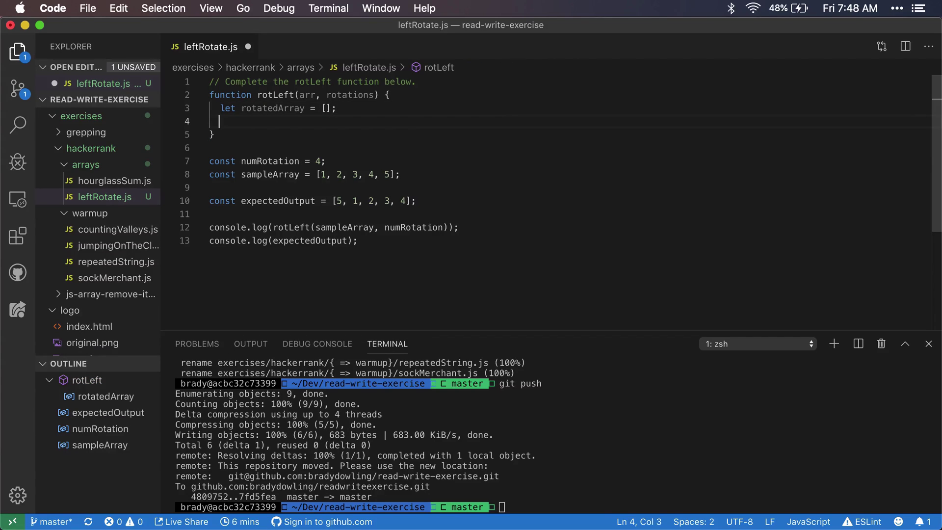
{"action": "type", "text": "ret"}
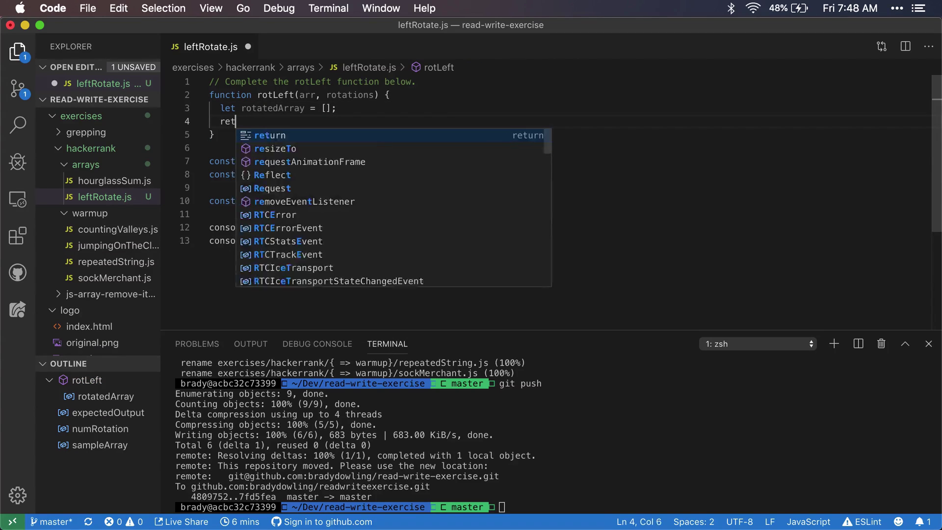
{"action": "type", "text": "urn rotat"}
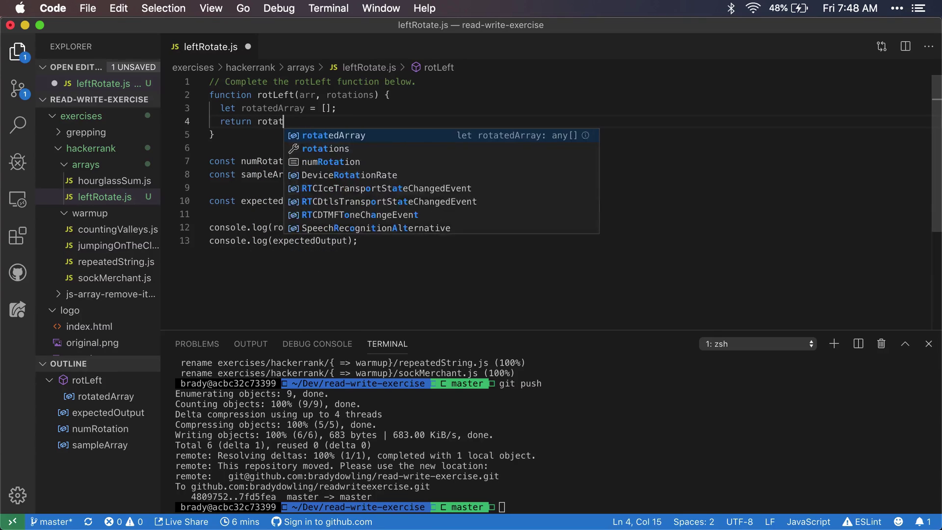
{"action": "type", "text": "edArray"}
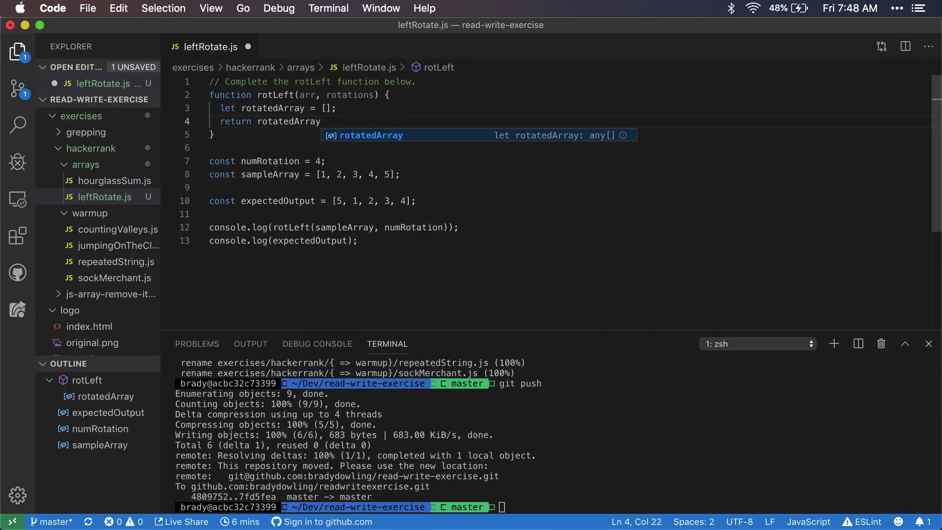
{"action": "type", "text": ";"}
{"action": "key", "text": "ctrl+s"}
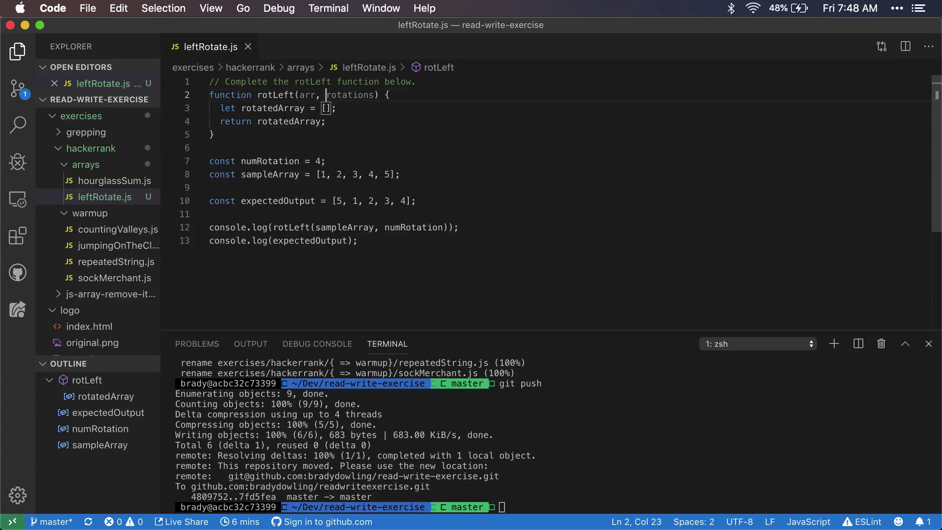
- Check the rotations and arr parameters, then open a line below the rotatedArray declaration
{"action": "double_click", "coordinate": [350, 95]}
{"action": "key", "text": "Left"}
{"action": "key", "text": "Left"}
{"action": "key", "text": "shift+Left"}
{"action": "key", "text": "shift+Left"}
{"action": "key", "text": "shift+Left"}
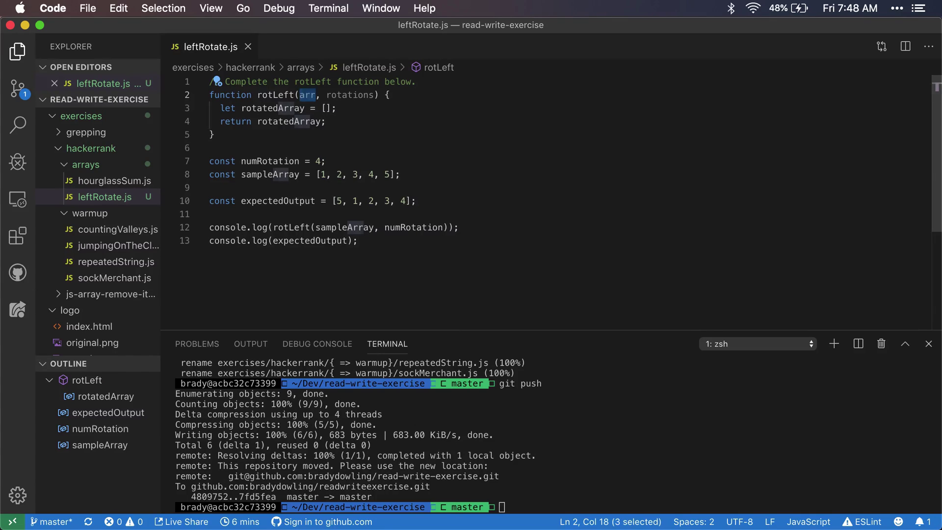
{"action": "key", "text": "Down"}
{"action": "key", "text": "End"}
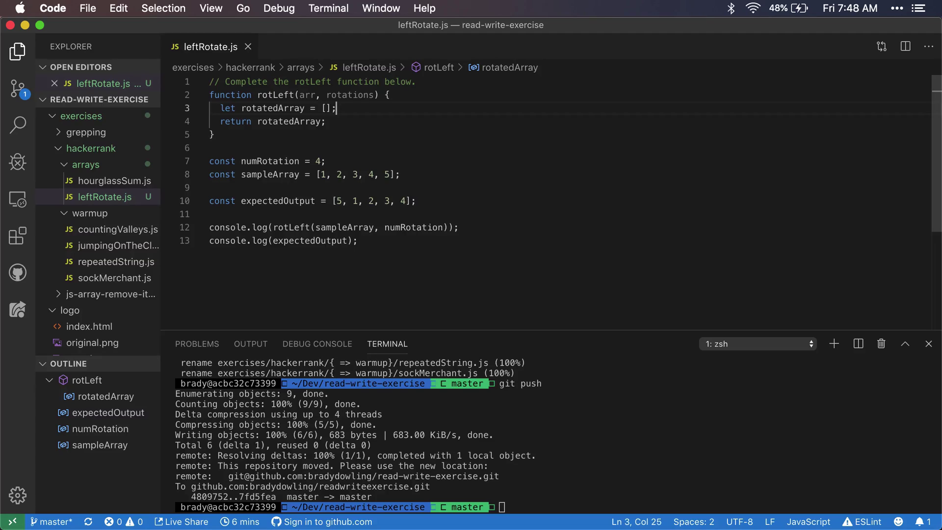
{"action": "key", "text": "Return"}
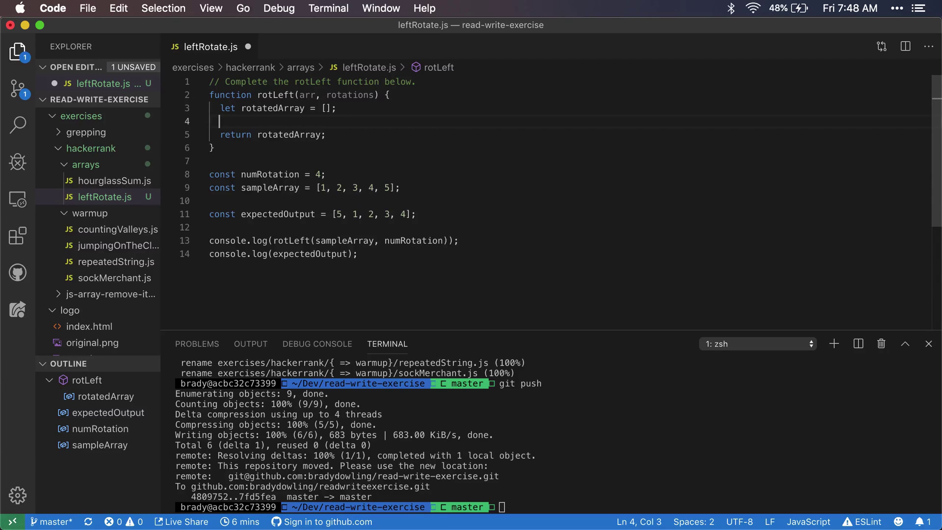
{"action": "type", "text": "arr"}
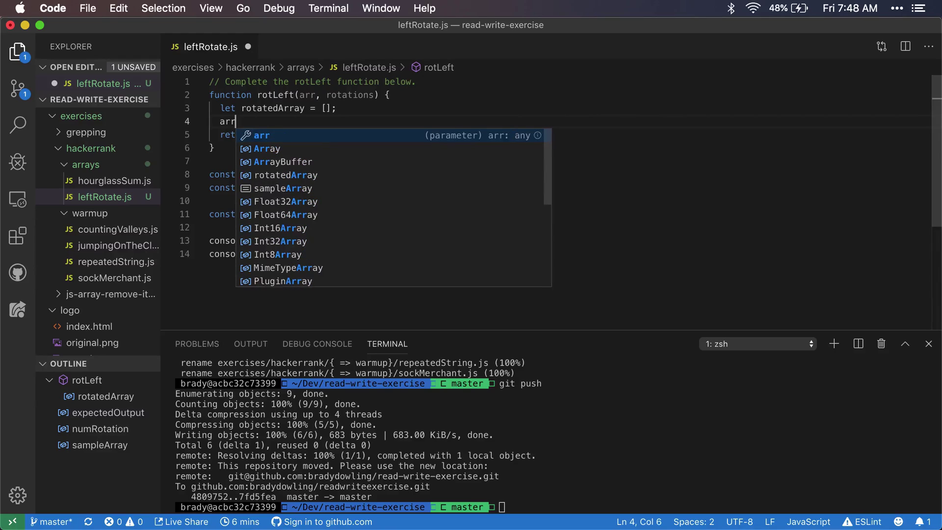
{"action": "type", "text": ".shift"}
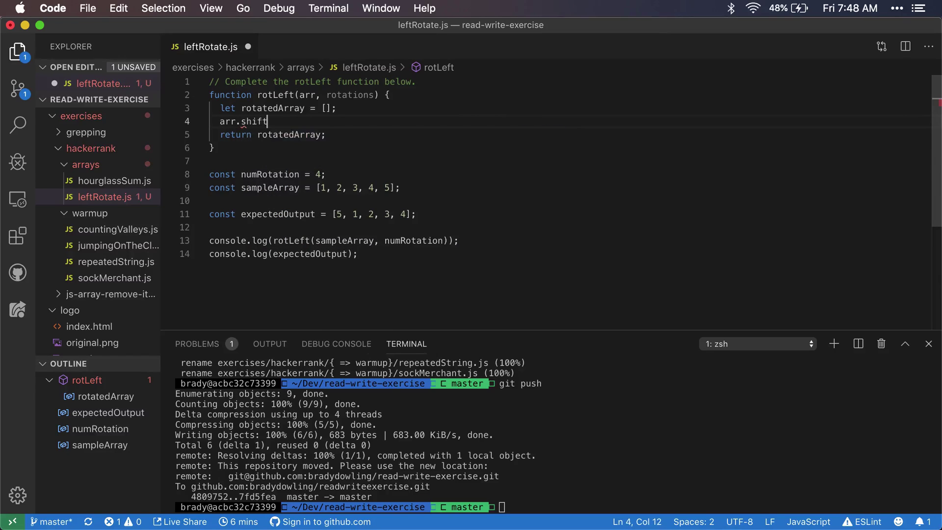
{"action": "type", "text": "();"}
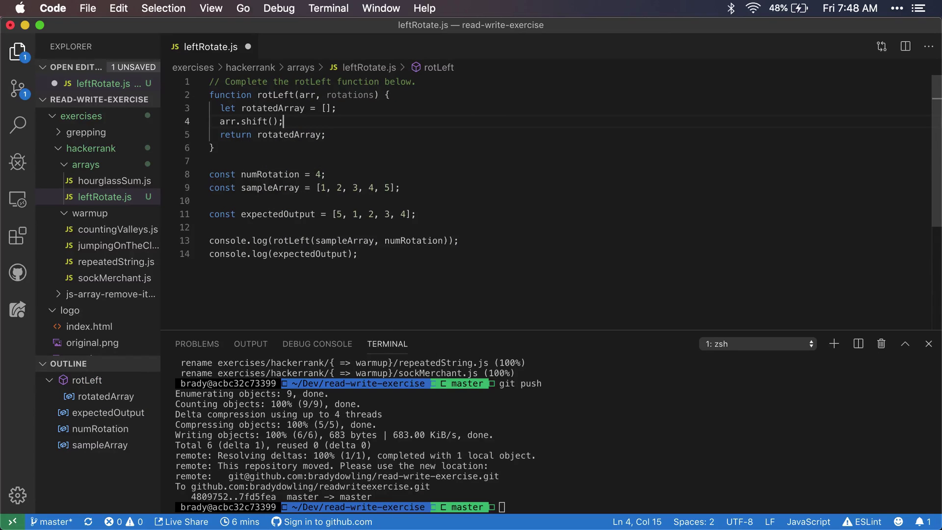
{"action": "key", "text": "Down"}
{"action": "key", "text": "Down"}
{"action": "key", "text": "Down"}
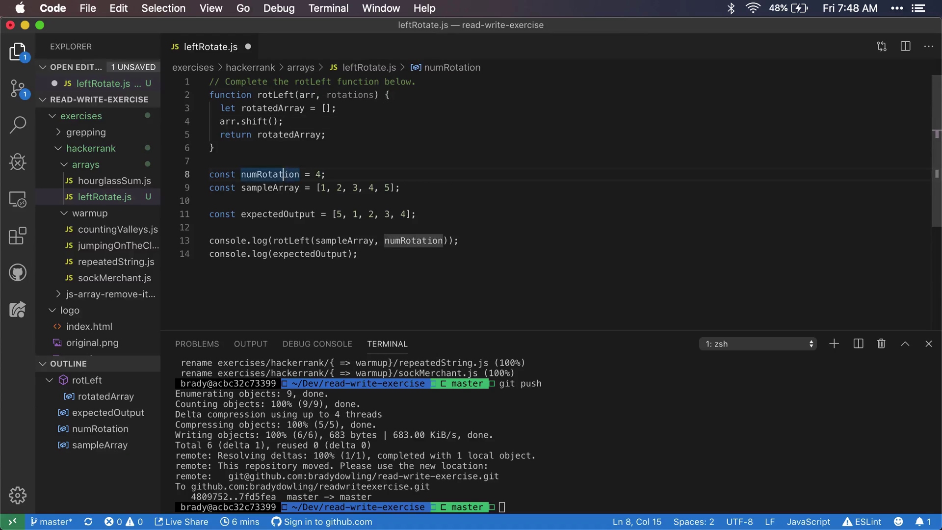
{"action": "key", "text": "Down"}
{"action": "key", "text": "Right"}
{"action": "key", "text": "Right"}
{"action": "key", "text": "Right"}
{"action": "key", "text": "Right"}
{"action": "key", "text": "Right"}
{"action": "key", "text": "Right"}
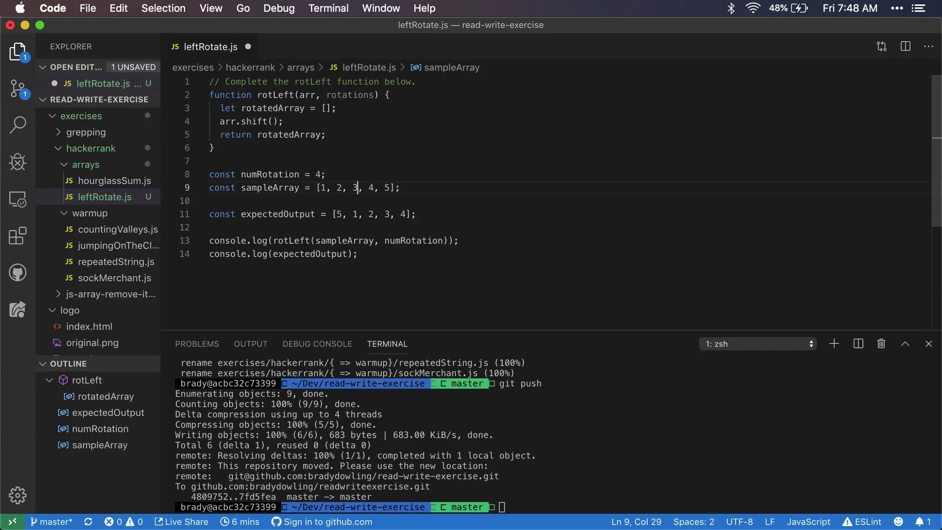
{"action": "key", "text": "Right"}
{"action": "key", "text": "Right"}
{"action": "key", "text": "Right"}
{"action": "key", "text": "Right"}
{"action": "key", "text": "Left"}
{"action": "key", "text": "Left"}
{"action": "key", "text": "Left"}
{"action": "key", "text": "Left"}
{"action": "key", "text": "Right"}
{"action": "key", "text": "Right"}
{"action": "key", "text": "Right"}
{"action": "key", "text": "Right"}
{"action": "key", "text": "Right"}
{"action": "key", "text": "Right"}
{"action": "key", "text": "Right"}
{"action": "key", "text": "Right"}
{"action": "key", "text": "Right"}
{"action": "key", "text": "shift+Left"}
{"action": "key", "text": "shift+Left"}
{"action": "key", "text": "shift+Left"}
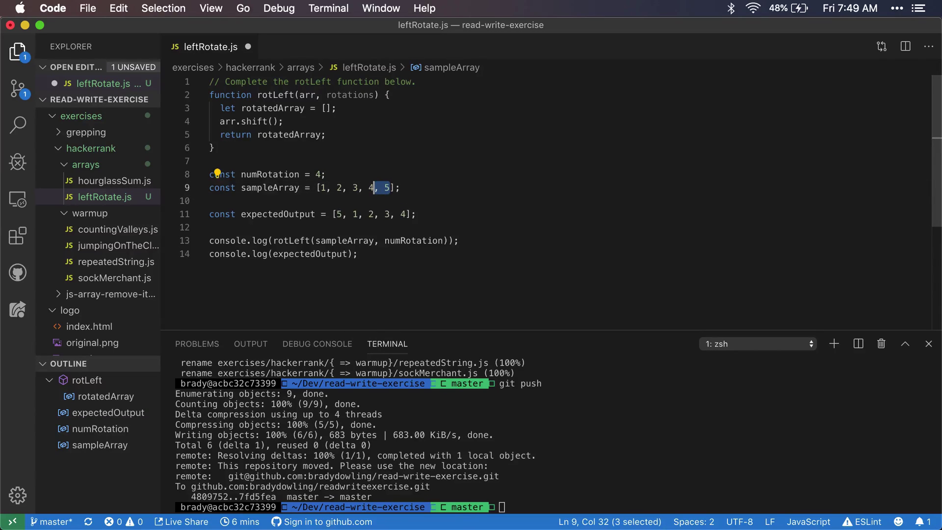
{"action": "key", "text": "Left"}
{"action": "key", "text": "Left"}
{"action": "key", "text": "Left"}
{"action": "key", "text": "Left"}
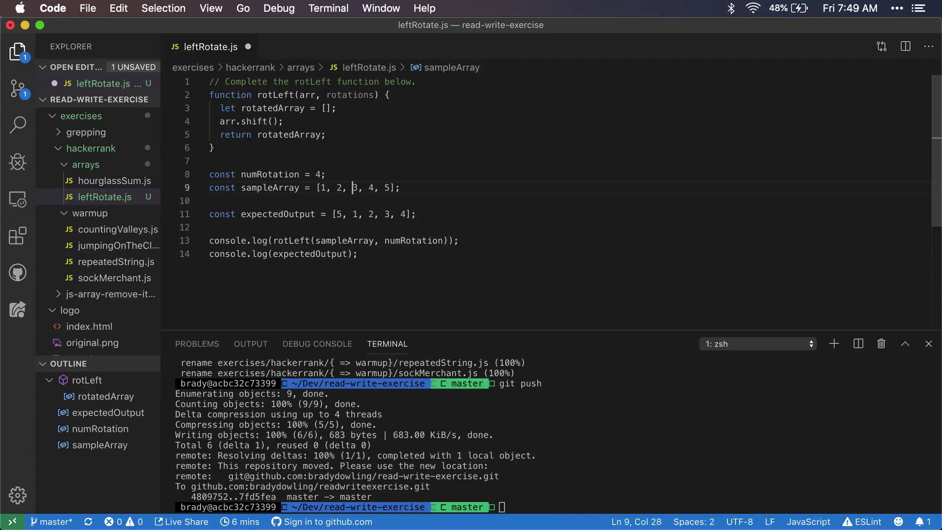
{"action": "key", "text": "Left"}
{"action": "key", "text": "Left"}
{"action": "key", "text": "Left"}
{"action": "key", "text": "Left"}
{"action": "key", "text": "Left"}
{"action": "key", "text": "Left"}
{"action": "key", "text": "shift+Right"}
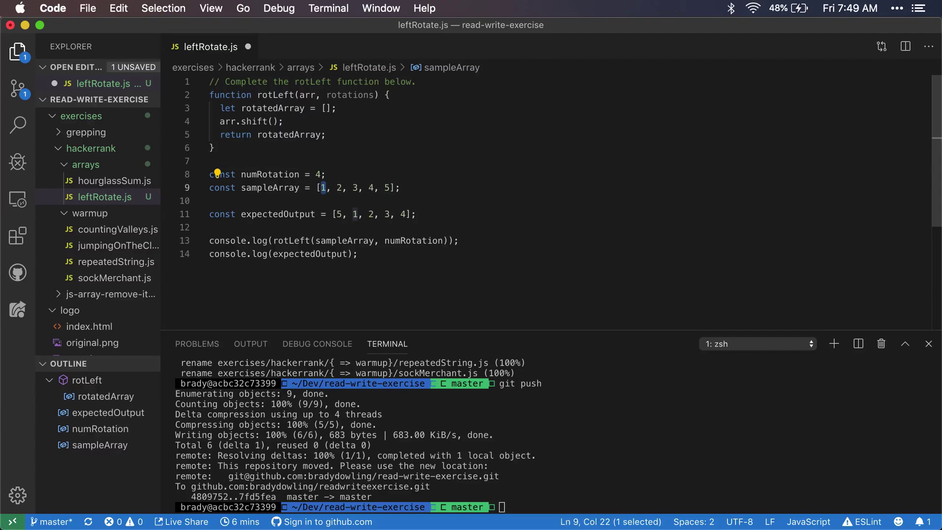
{"action": "key", "text": "Up"}
{"action": "key", "text": "Up"}
{"action": "key", "text": "Up"}
- Store arr.shift() in 'let frontItem' and delete rotatedArray's empty [] initializer
{"action": "key", "text": "Home"}
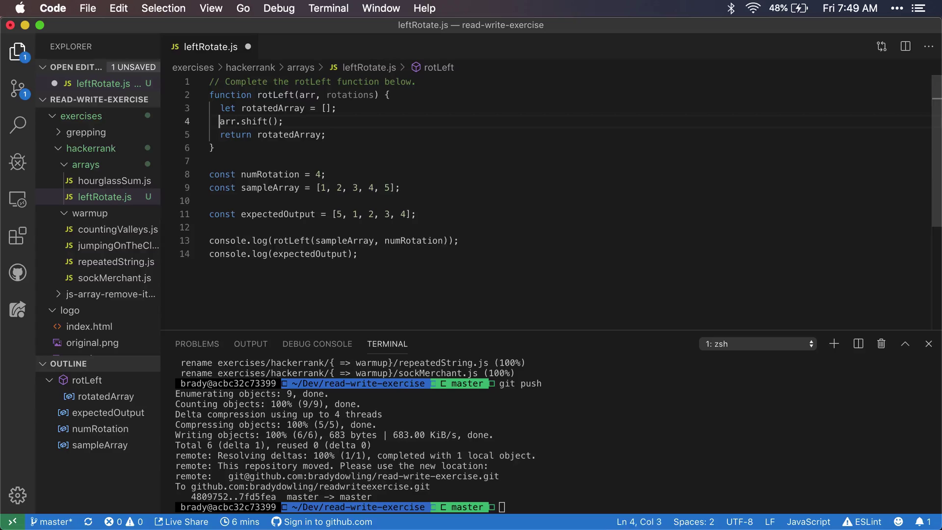
{"action": "type", "text": "let "}
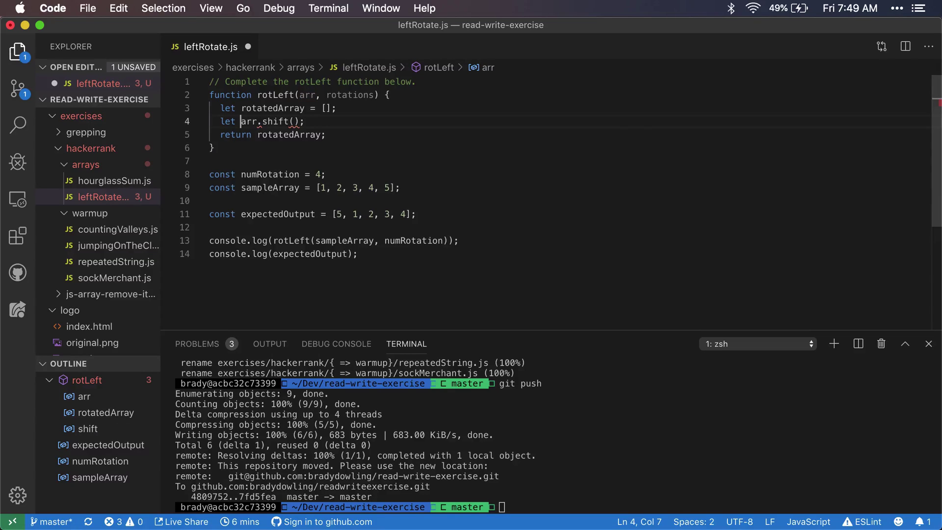
{"action": "type", "text": "frontItem ="}
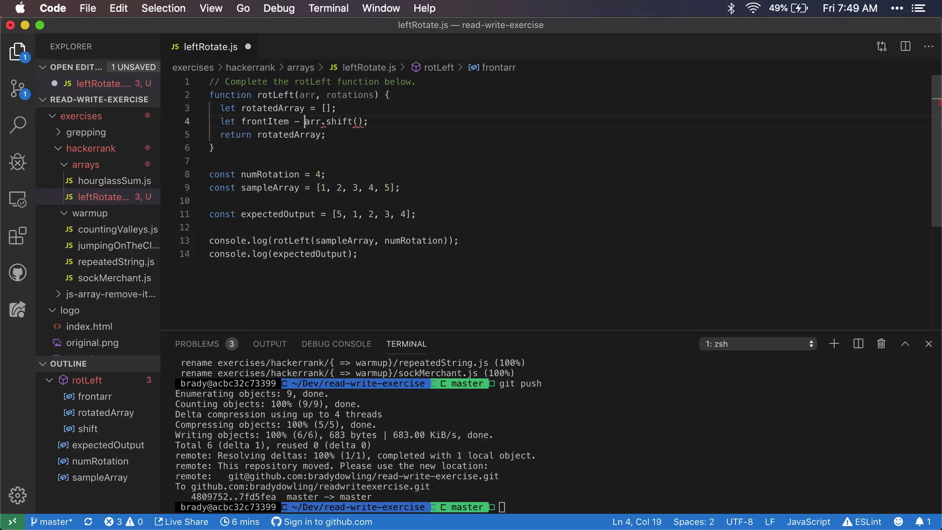
{"action": "key", "text": "End"}
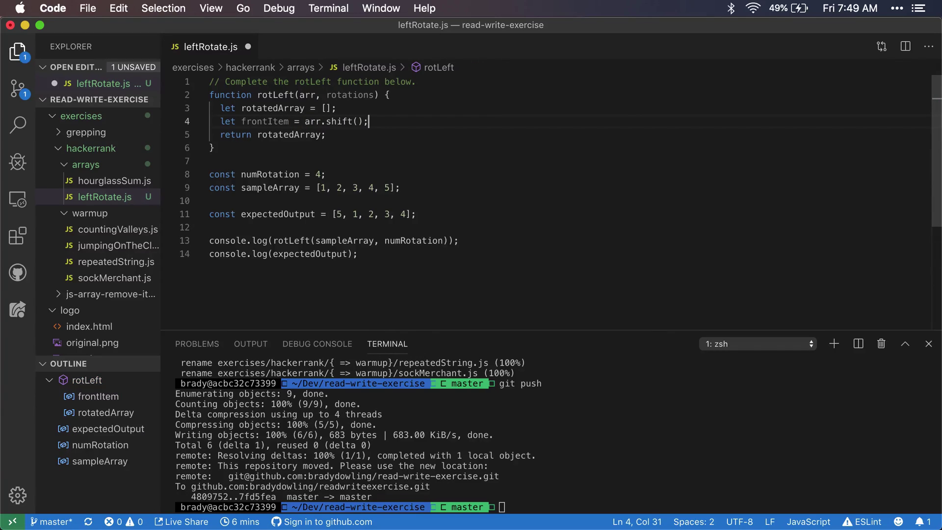
{"action": "key", "text": "Up"}
{"action": "key", "text": "Up"}
{"action": "key", "text": "alt+Left"}
{"action": "key", "text": "Left"}
{"action": "key", "text": "Left"}
{"action": "key", "text": "Down"}
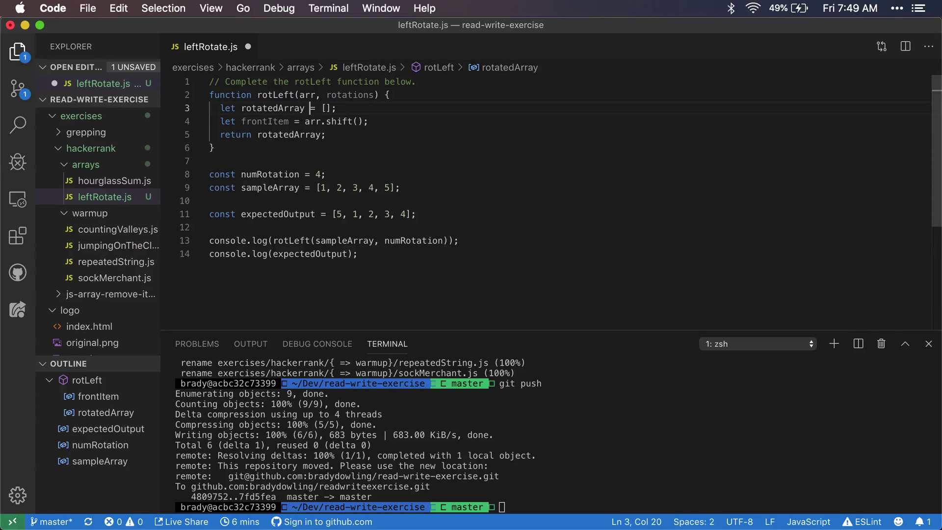
{"action": "key", "text": "Right"}
{"action": "key", "text": "Right"}
{"action": "key", "text": "Right"}
{"action": "key", "text": "BackSpace"}
{"action": "key", "text": "BackSpace"}
{"action": "type", "text": "arr"}
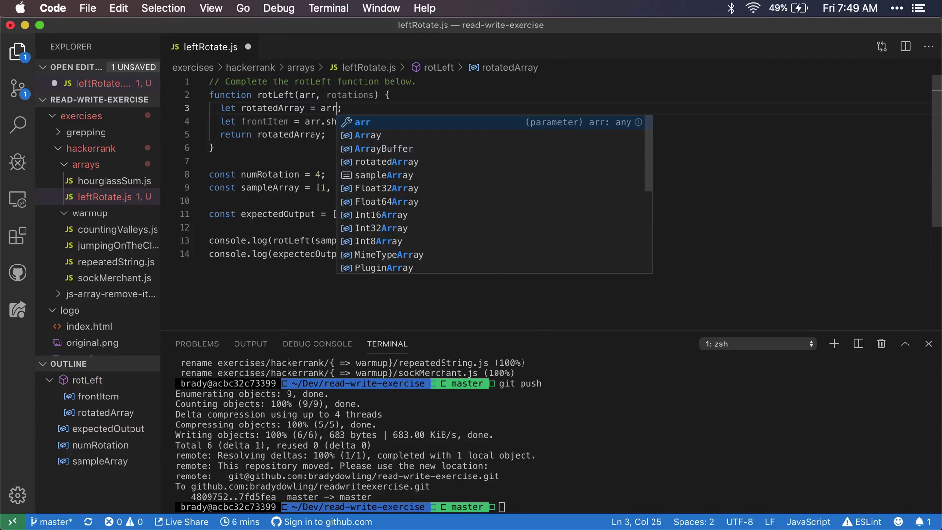
{"action": "type", "text": ".co"}
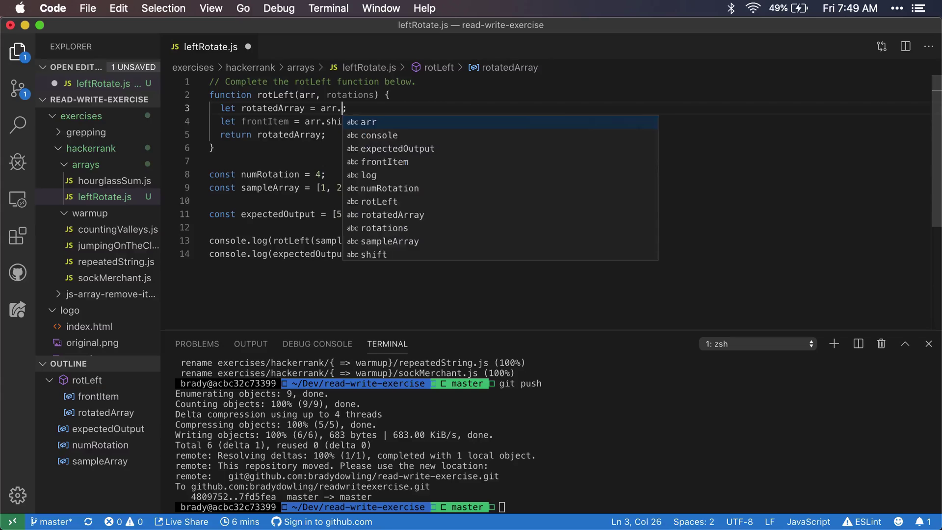
{"action": "type", "text": "ncat("}
- Finish arr.concat() and make the shift call use rotatedArray instead of arr
{"action": "key", "text": "Right"}
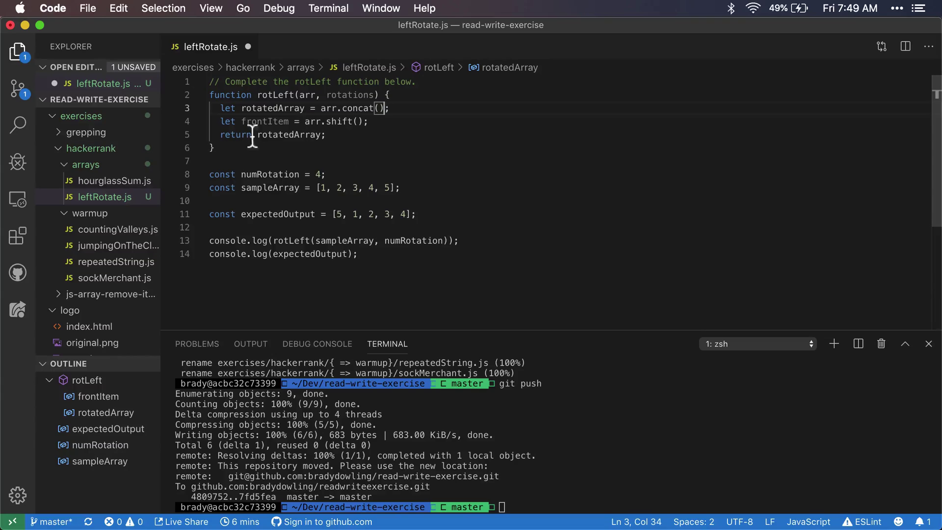
{"action": "double_click", "coordinate": [266, 108]}
{"action": "key", "text": "super+c"}
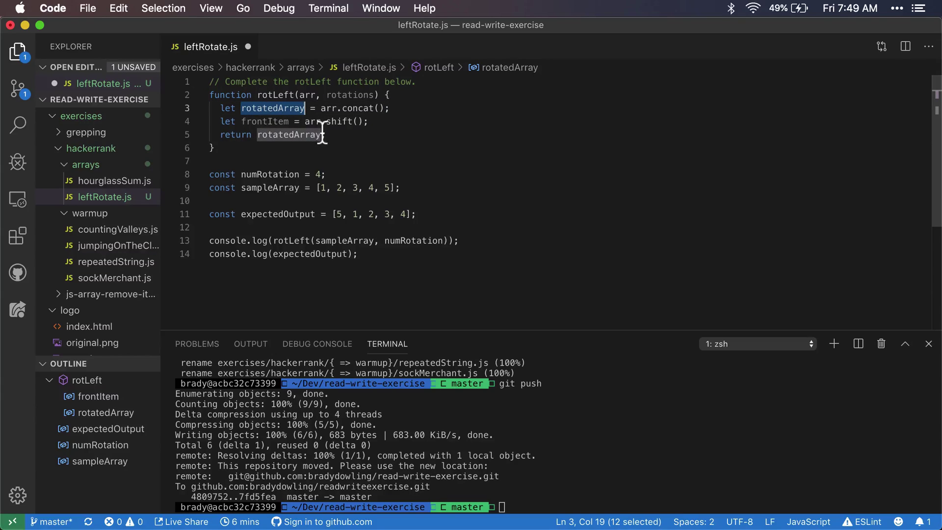
{"action": "double_click", "coordinate": [311, 122]}
{"action": "key", "text": "super+v"}
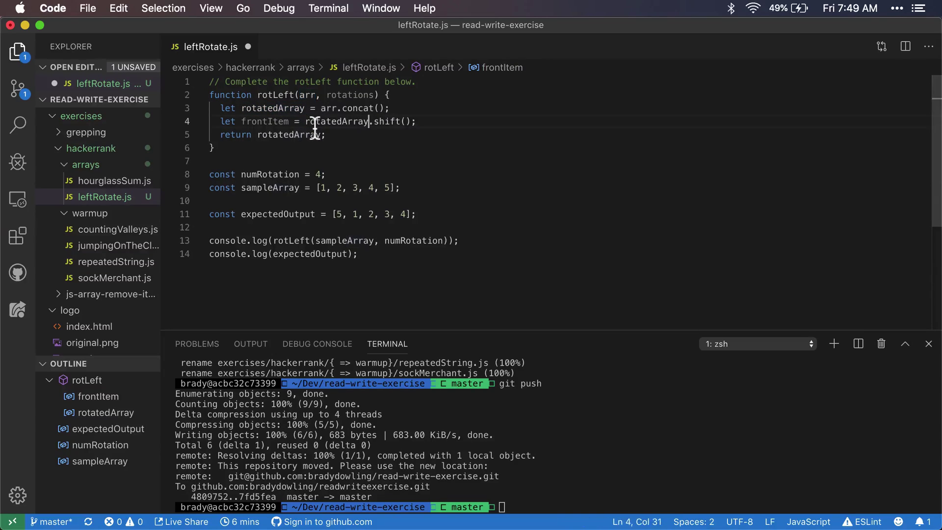
- Undo the accidental overwrite and declare rotatedArray with const instead of let
{"action": "double_click", "coordinate": [282, 108]}
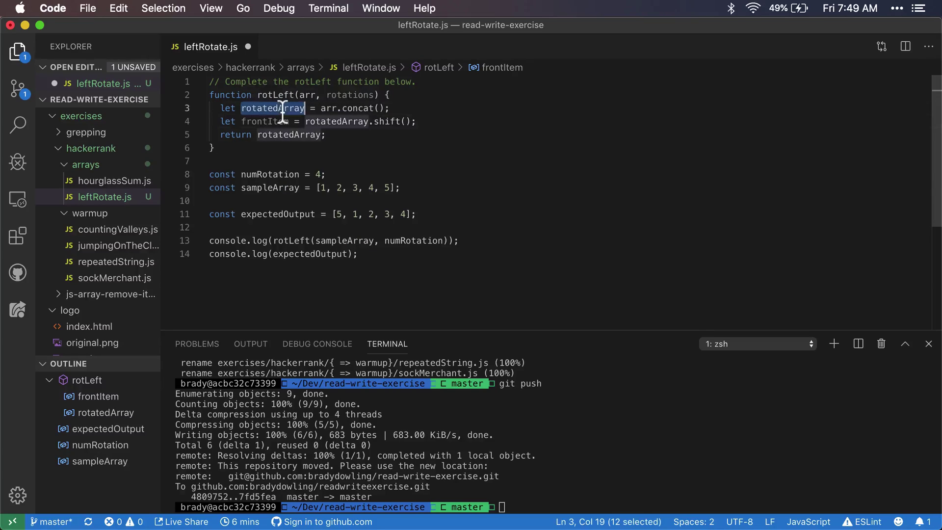
{"action": "type", "text": "const"}
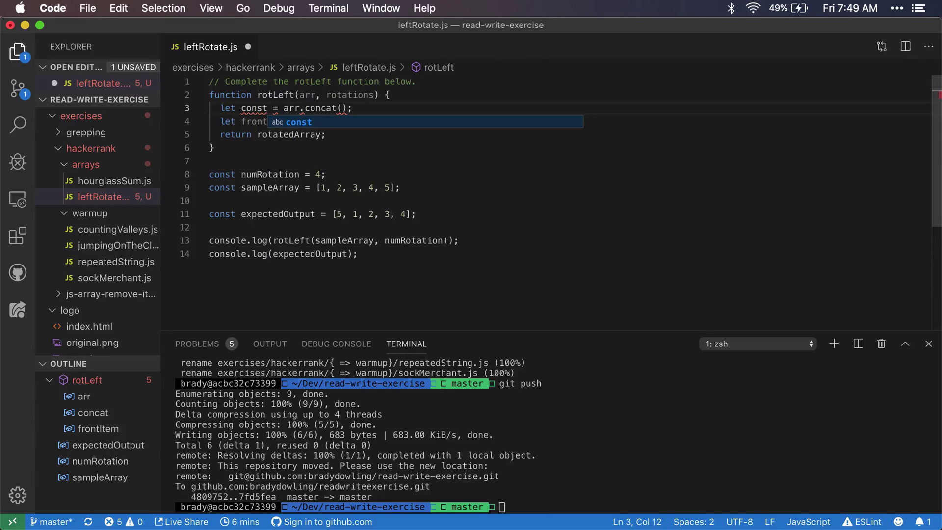
{"action": "key", "text": "super+z"}
{"action": "key", "text": "Left"}
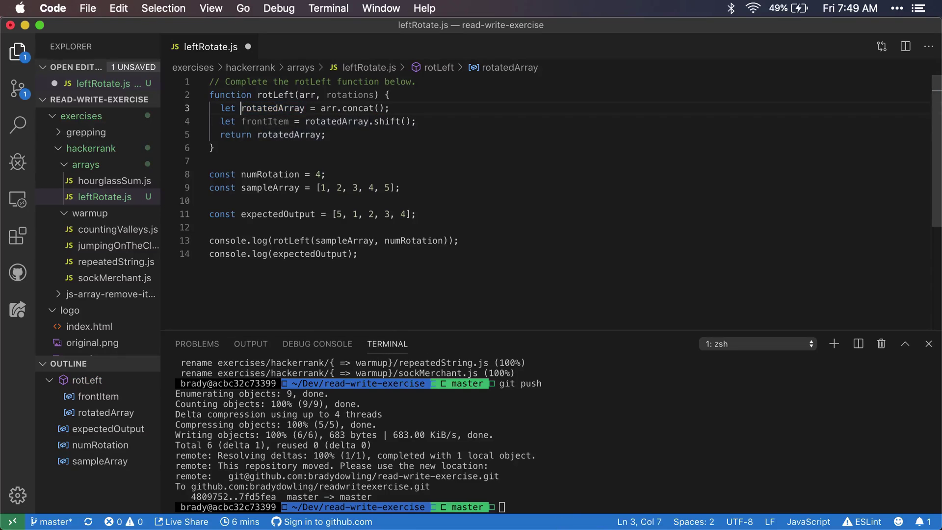
{"action": "key", "text": "BackSpace"}
{"action": "key", "text": "BackSpace"}
{"action": "key", "text": "BackSpace"}
{"action": "type", "text": "const"}
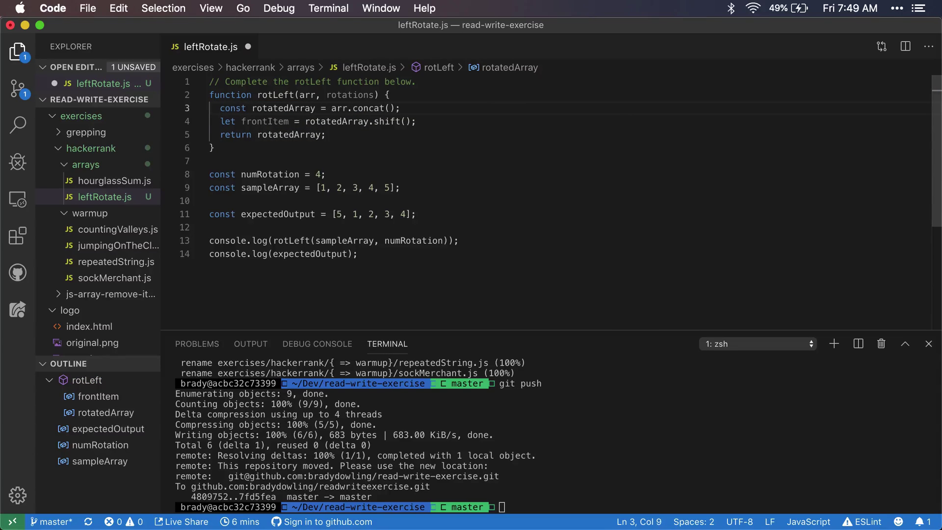
{"action": "key", "text": "Down"}
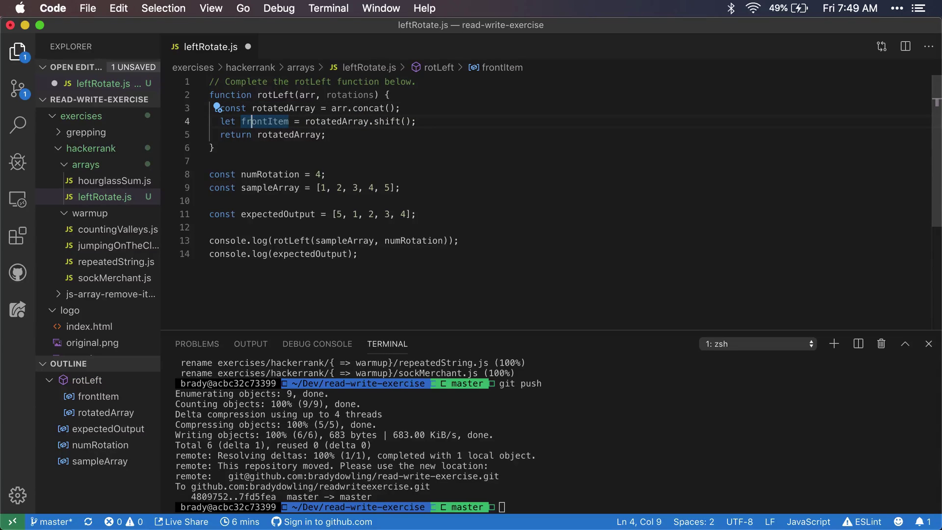
{"action": "key", "text": "Up"}
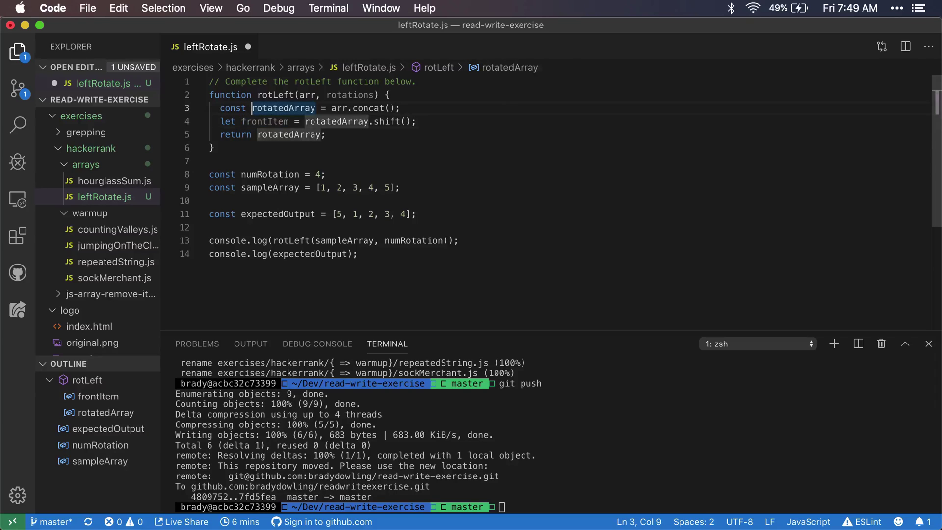
- Add 'rotatedArray.push(frontItem);' on a new line after the shift statement
{"action": "key", "text": "super+Right"}
{"action": "key", "text": "Return"}
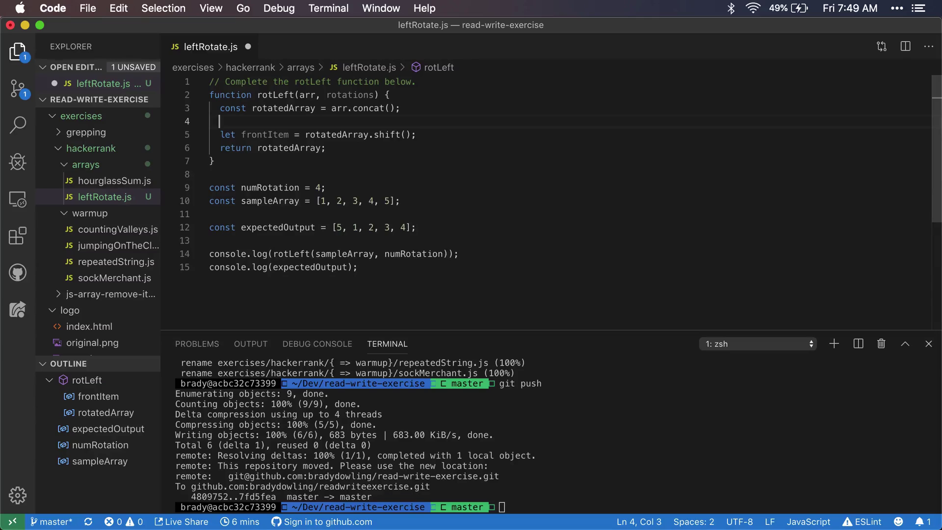
{"action": "key", "text": "BackSpace"}
{"action": "key", "text": "BackSpace"}
{"action": "key", "text": "BackSpace"}
{"action": "key", "text": "Down"}
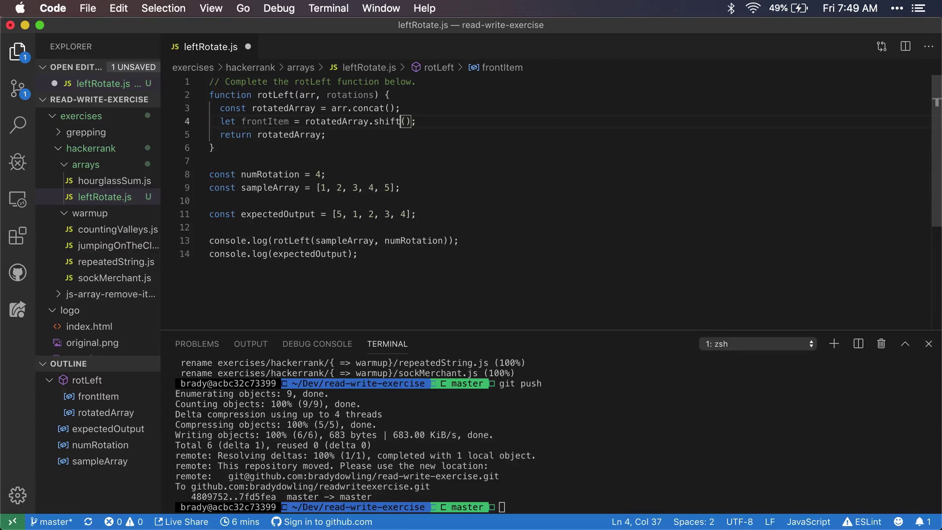
{"action": "key", "text": "super+Right"}
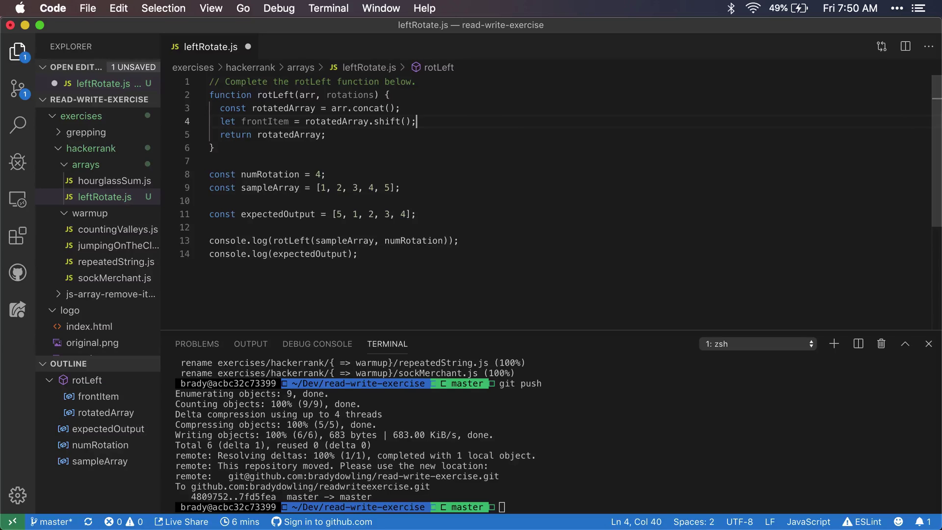
{"action": "key", "text": "Return"}
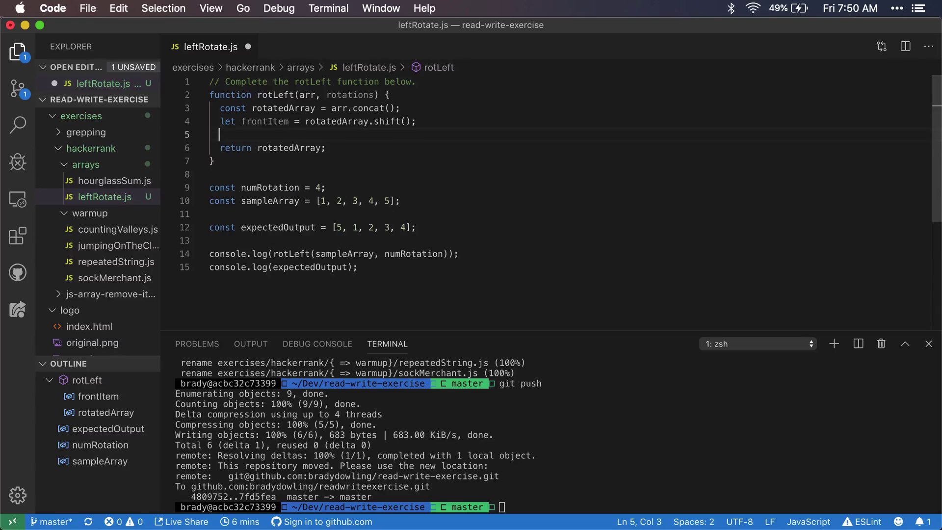
{"action": "type", "text": "rotate"}
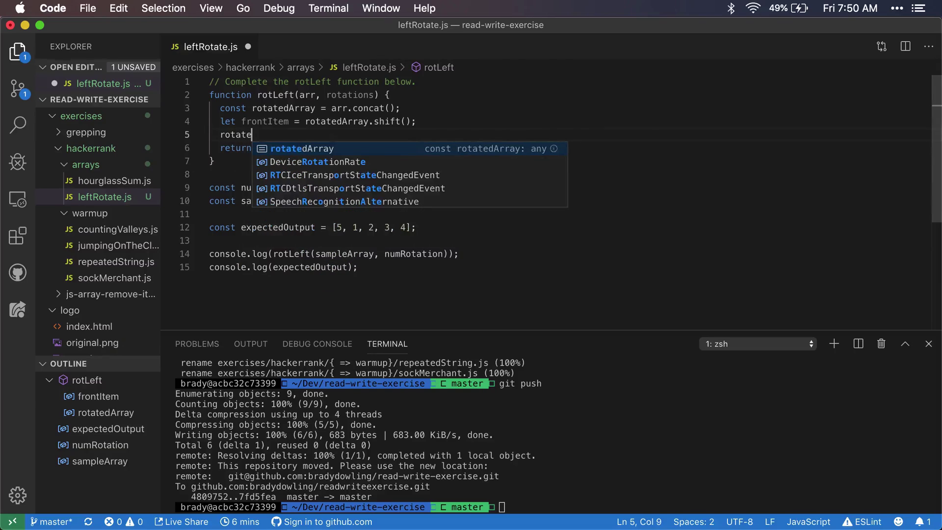
{"action": "key", "text": "Tab"}
{"action": "type", "text": ".push("}
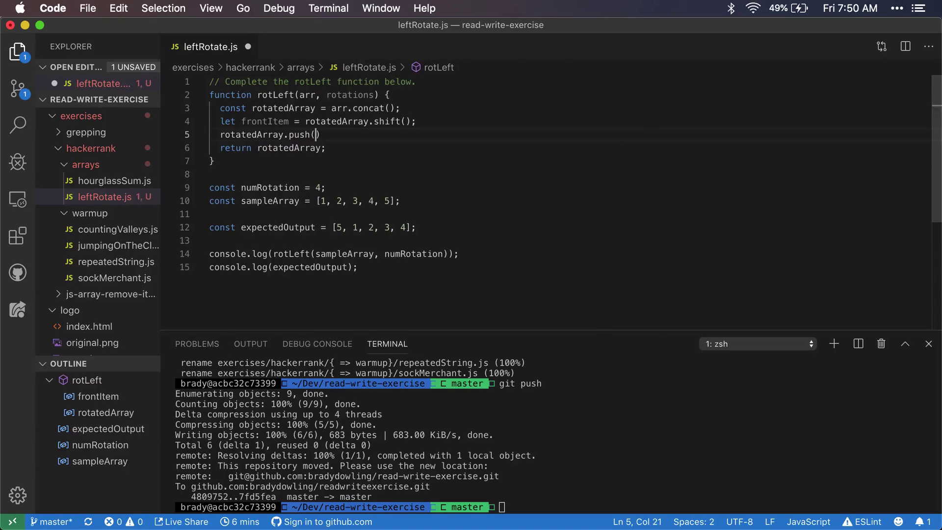
{"action": "type", "text": ");"}
{"action": "key", "text": "Left"}
{"action": "key", "text": "Left"}
{"action": "type", "text": "front\"It"}
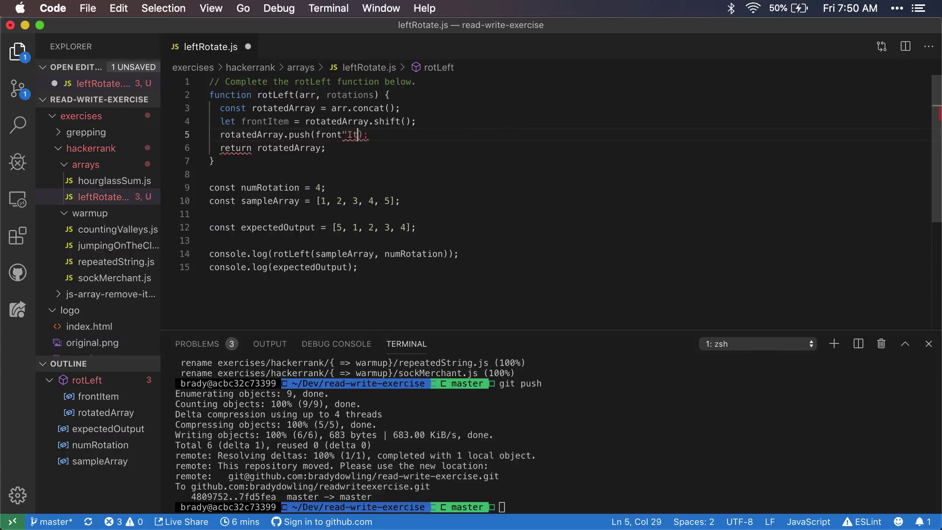
{"action": "key", "text": "BackSpace"}
{"action": "key", "text": "BackSpace"}
{"action": "key", "text": "BackSpace"}
{"action": "type", "text": "Ite"}
{"action": "key", "text": "Tab"}
{"action": "key", "text": "End"}
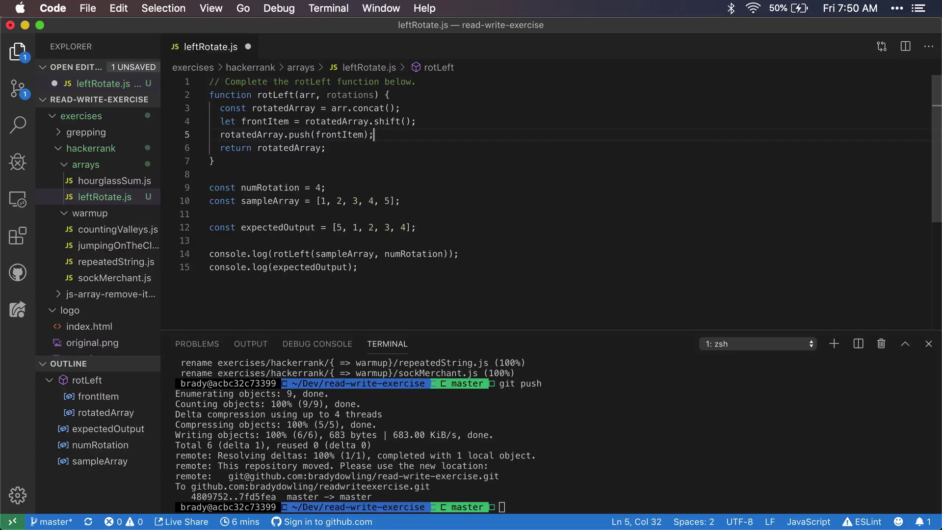
- Create an empty for loop and move the shift and push lines into its body
{"action": "key", "text": "ctrl+shift+Return"}
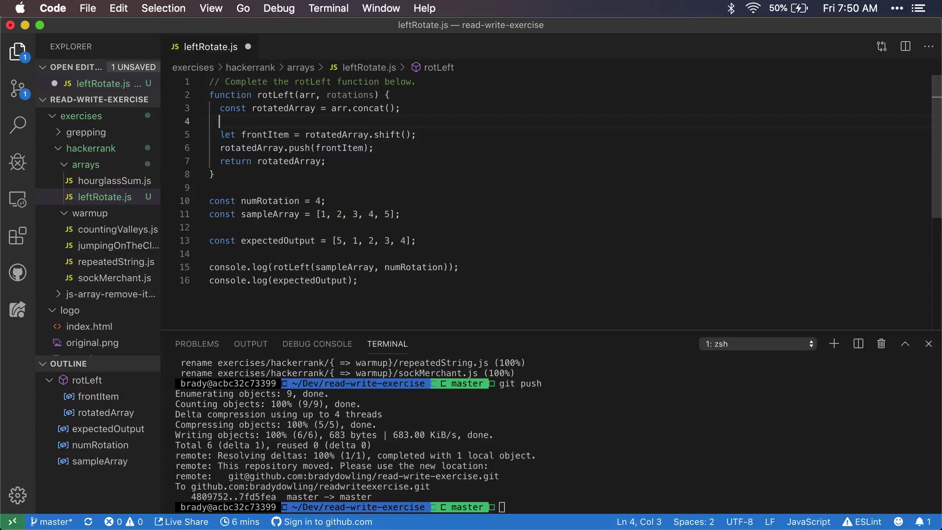
{"action": "type", "text": "for ("}
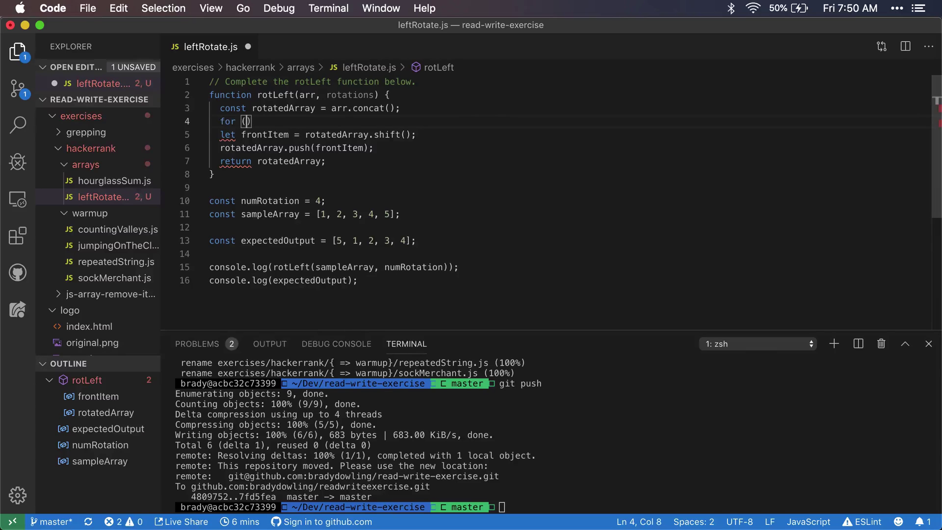
{"action": "key", "text": "BackSpace"}
{"action": "key", "text": "BackSpace"}
{"action": "key", "text": "BackSpace"}
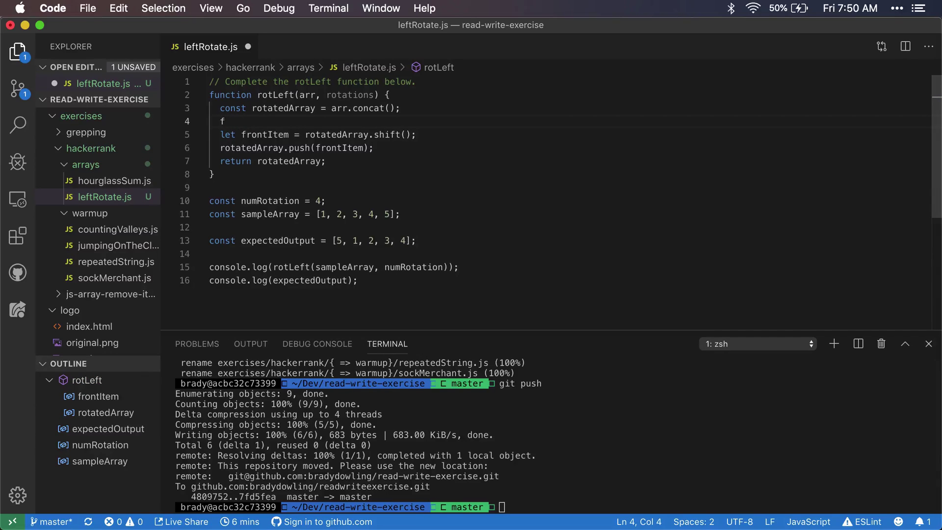
{"action": "type", "text": "for "}
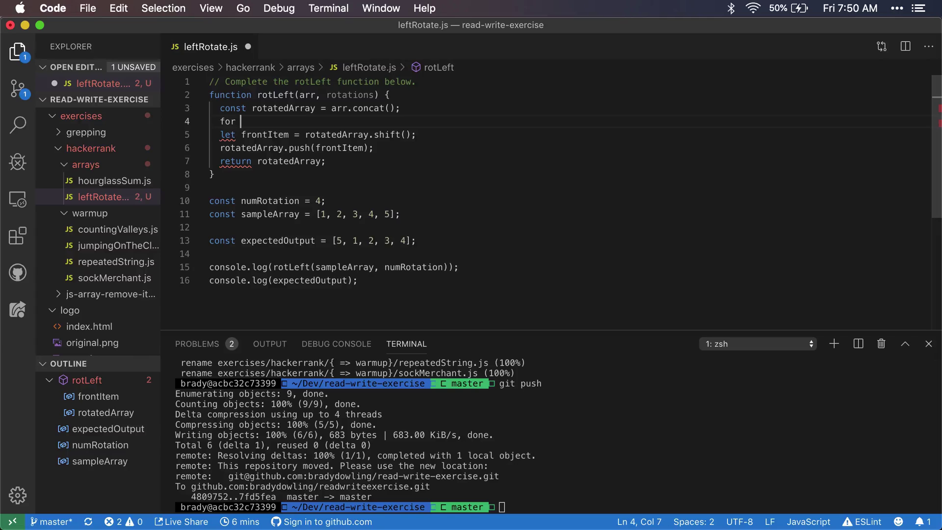
{"action": "type", "text": "()"}
{"action": "type", "text": " {"}
{"action": "key", "text": "Return"}
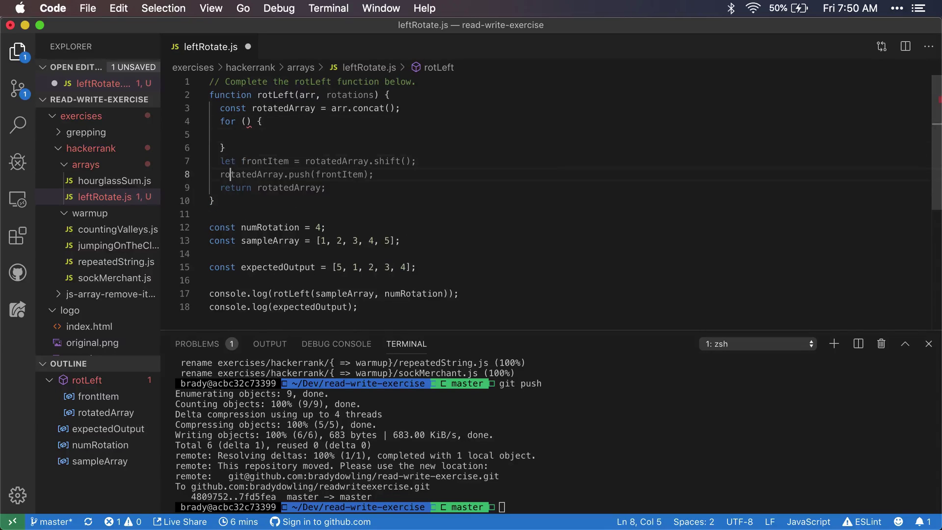
{"action": "left_click_drag", "start_coordinate": [229, 175], "coordinate": [229, 162]}
{"action": "key", "text": "alt+Up"}
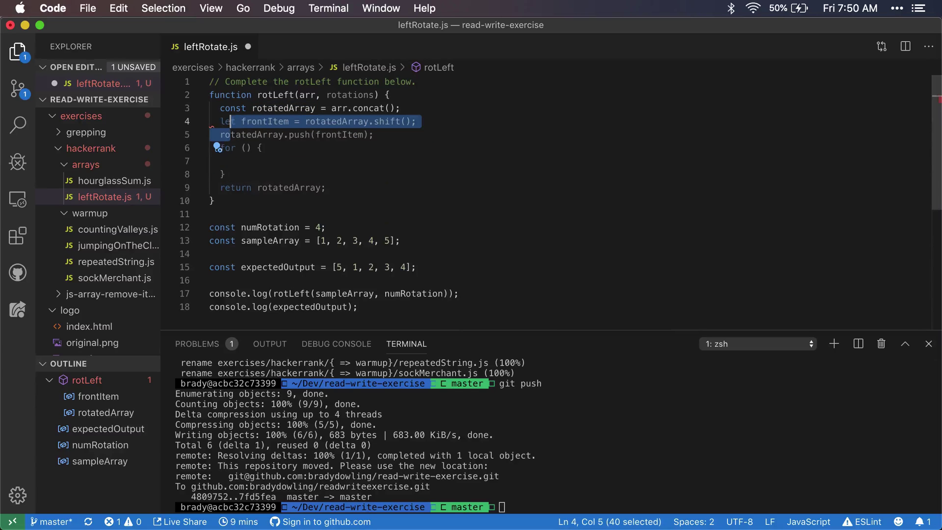
{"action": "key", "text": "alt+Up"}
{"action": "key", "text": "Down"}
{"action": "key", "text": "Down"}
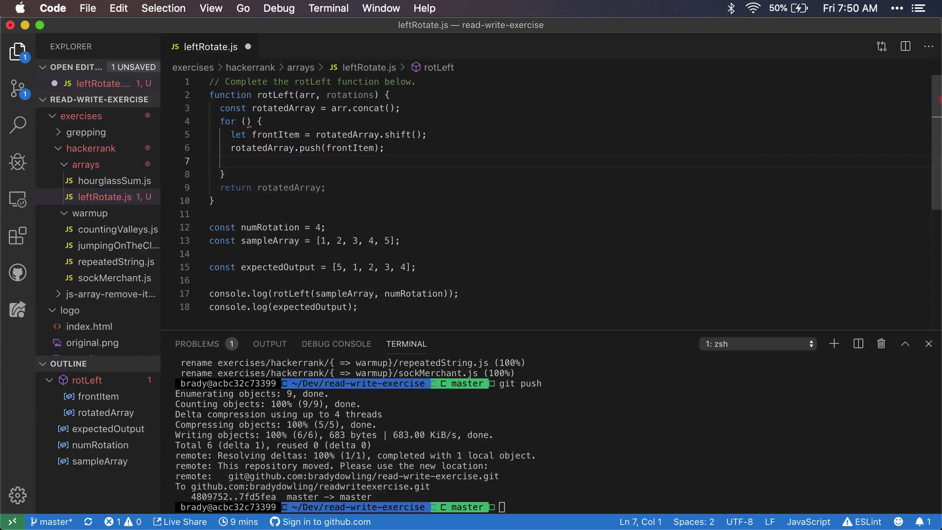
{"action": "key", "text": "super+shift+k"}
{"action": "key", "text": "Up"}
{"action": "key", "text": "Up"}
{"action": "key", "text": "Up"}
{"action": "key", "text": "Up"}
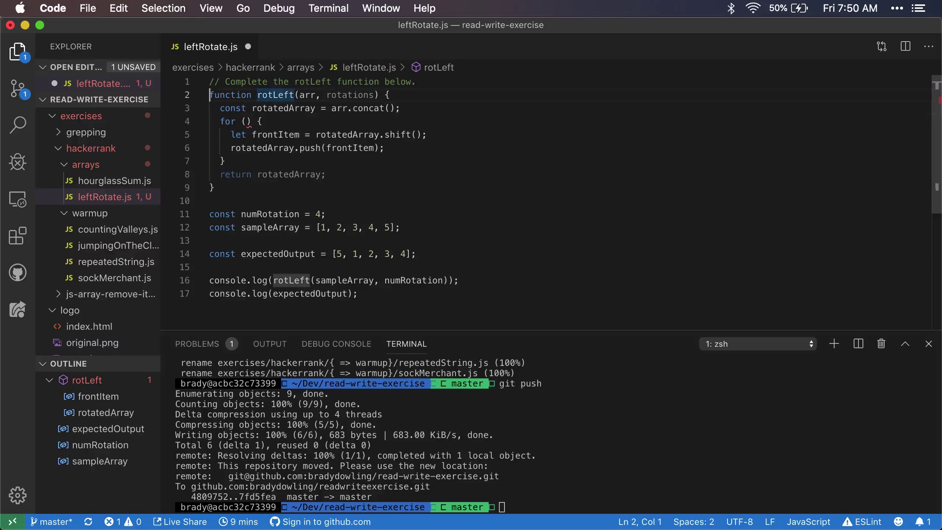
- Make the loop header run rotations times and review the loop body and return line
{"action": "key", "text": "End"}
{"action": "key", "text": "alt+Left"}
{"action": "key", "text": "alt+Left"}
{"action": "key", "text": "alt+shift+Right"}
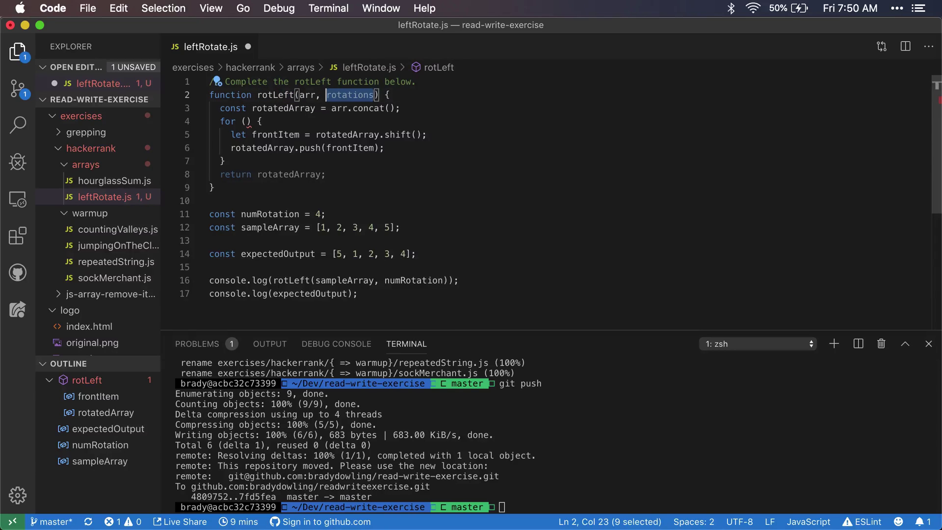
{"action": "key", "text": "Down"}
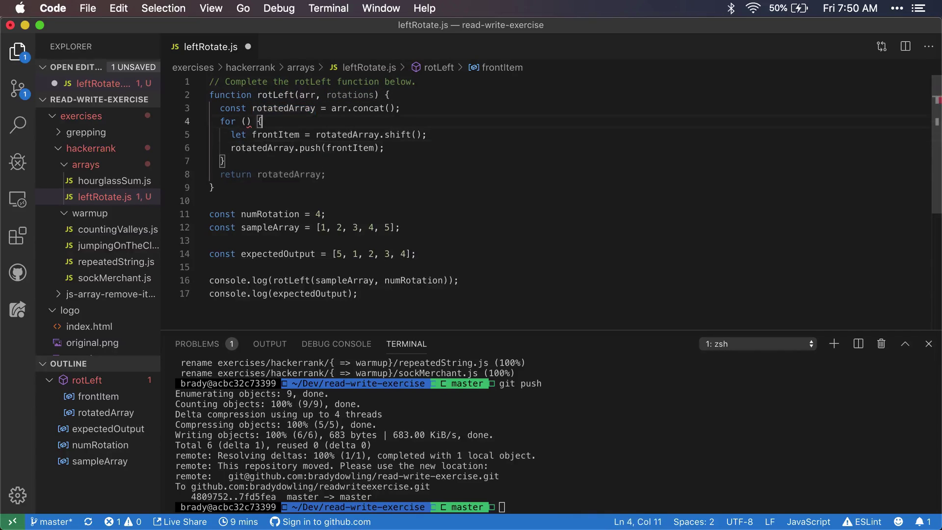
{"action": "key", "text": "Down"}
{"action": "key", "text": "Up"}
{"action": "key", "text": "Home"}
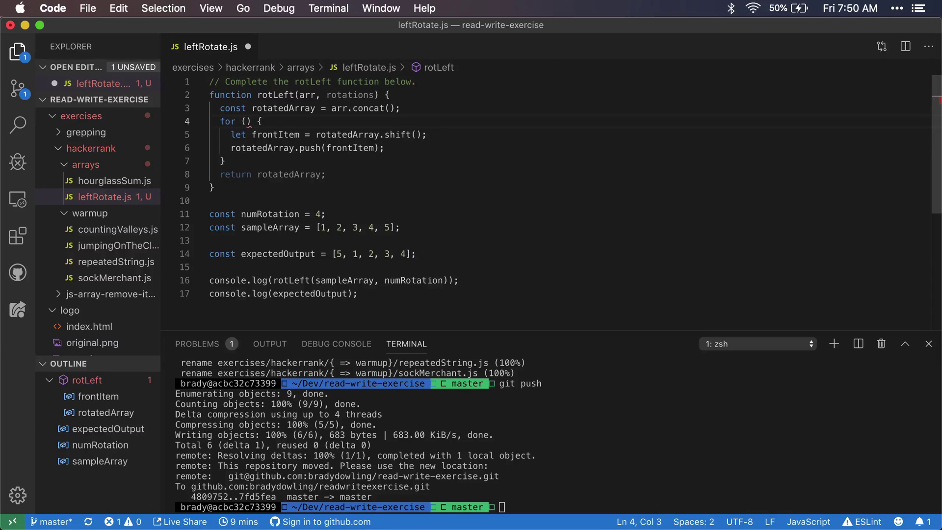
{"action": "key", "text": "Right"}
{"action": "key", "text": "Right"}
{"action": "key", "text": "Right"}
{"action": "type", "text": "let i"}
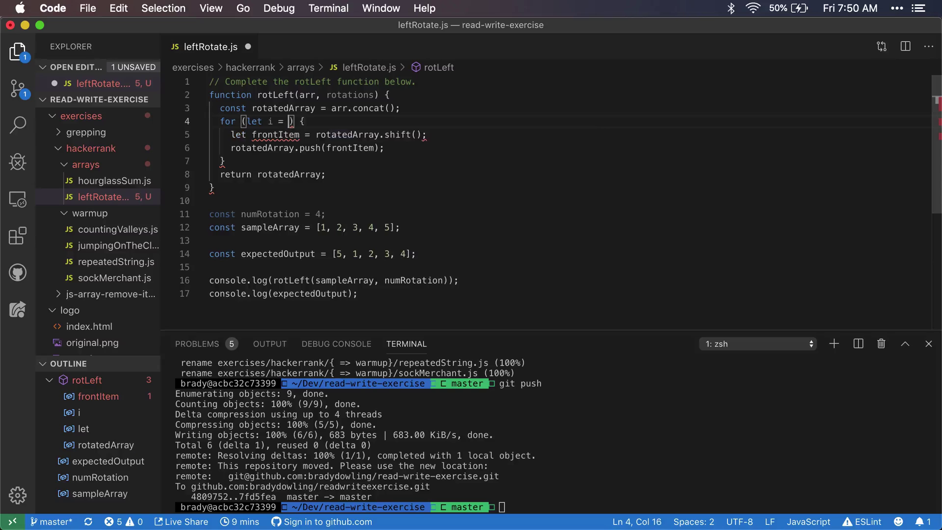
{"action": "type", "text": " = 0; i < rotations; "}
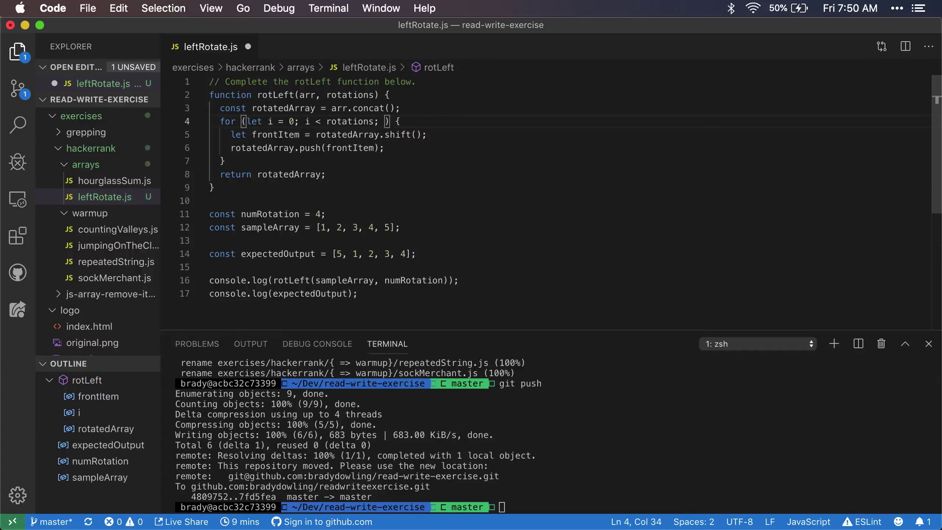
{"action": "type", "text": "i++"}
{"action": "key", "text": "Down"}
{"action": "key", "text": "Down"}
{"action": "key", "text": "shift+Up"}
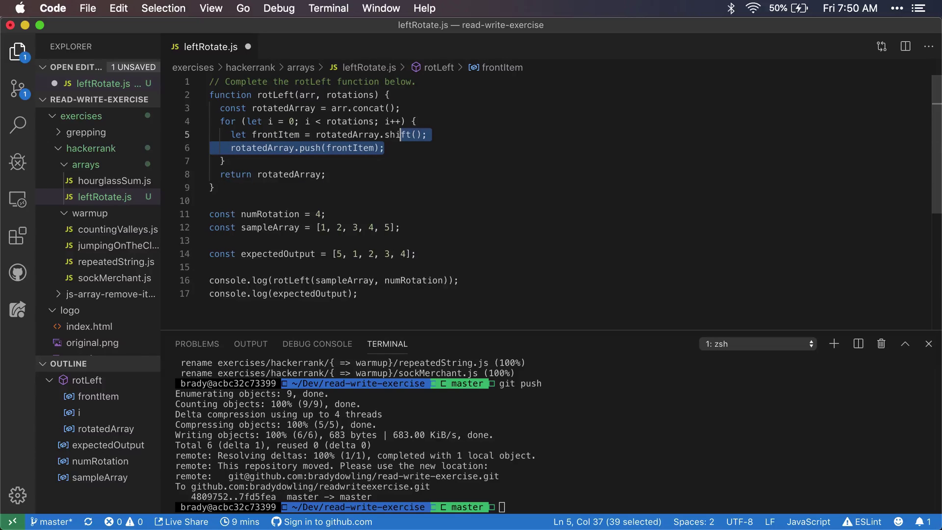
{"action": "key", "text": "Down"}
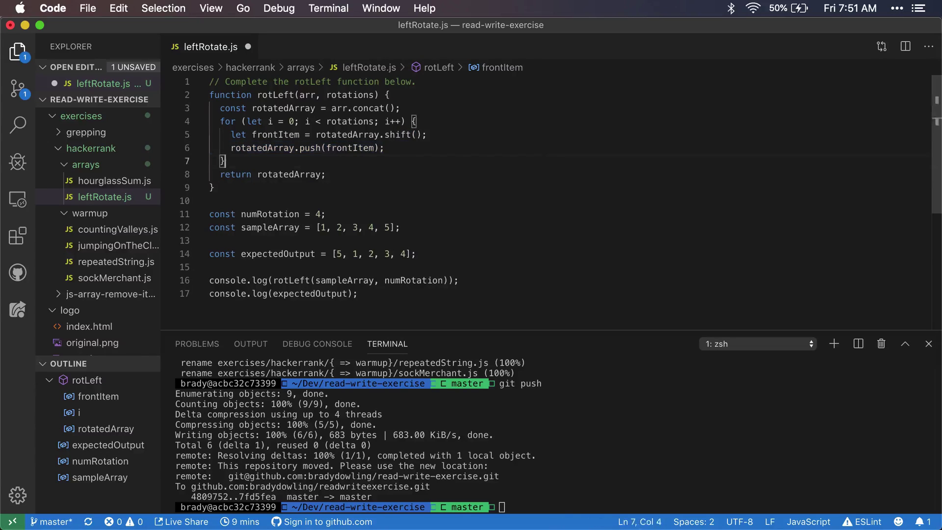
{"action": "key", "text": "Down"}
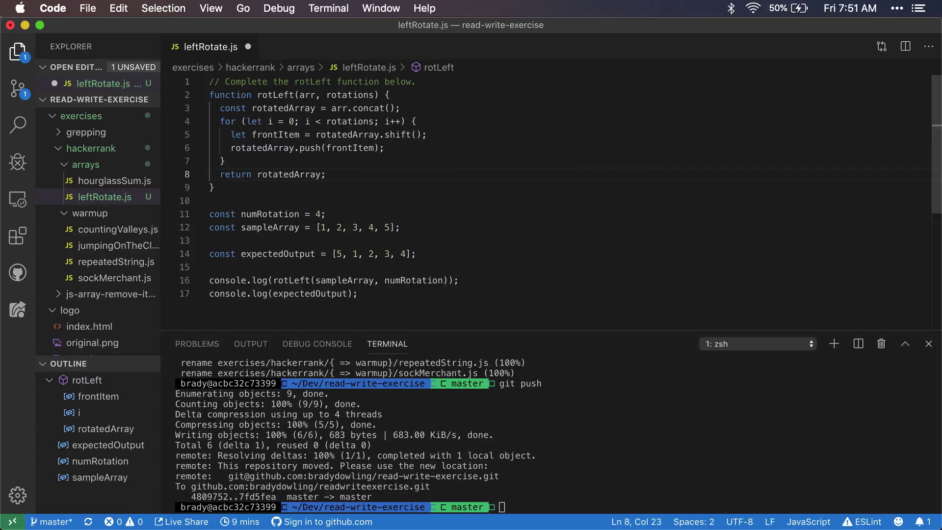
- Save leftRotate.js and review the array copy line and the loop's starting value 0
{"action": "key", "text": "super+s"}
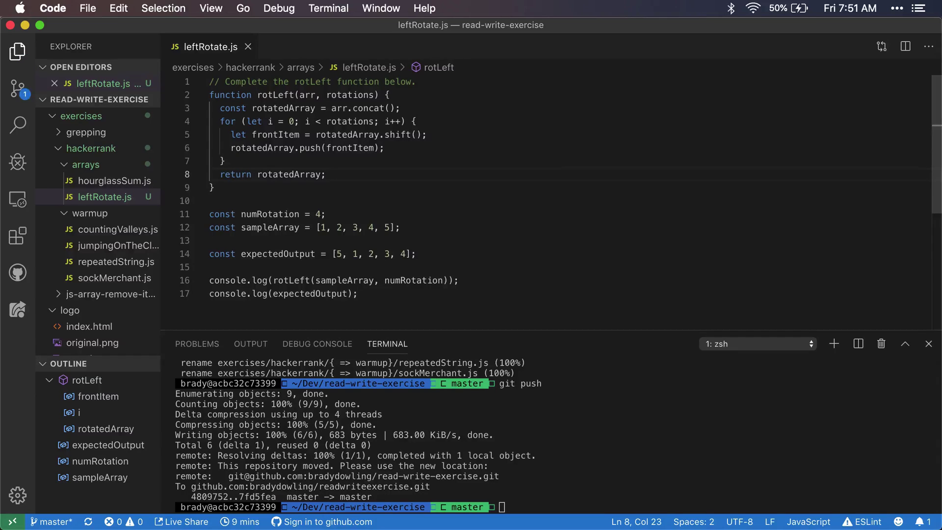
{"action": "key", "text": "Up"}
{"action": "key", "text": "Up"}
{"action": "key", "text": "Up"}
{"action": "key", "text": "Up"}
{"action": "key", "text": "Up"}
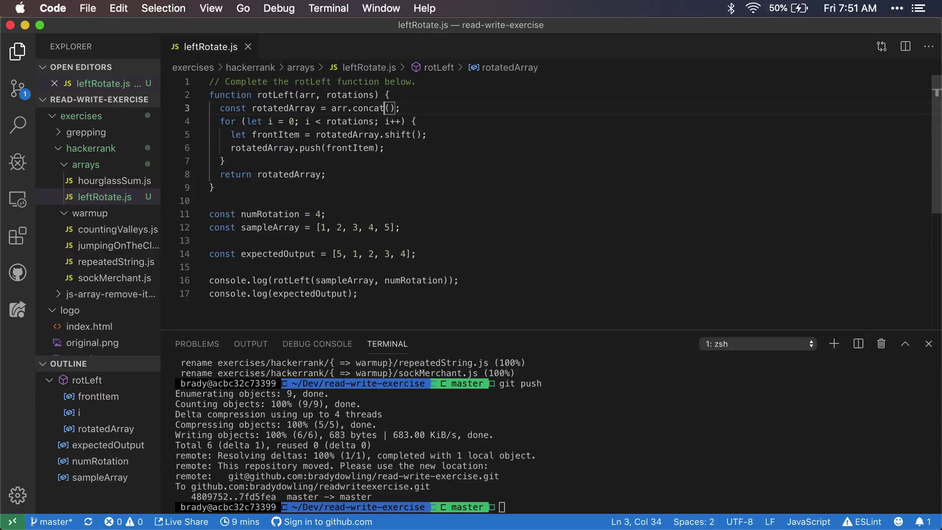
{"action": "key", "text": "alt+Left"}
{"action": "key", "text": "Right"}
{"action": "key", "text": "Right"}
{"action": "key", "text": "Right"}
{"action": "key", "text": "Right"}
{"action": "key", "text": "Down"}
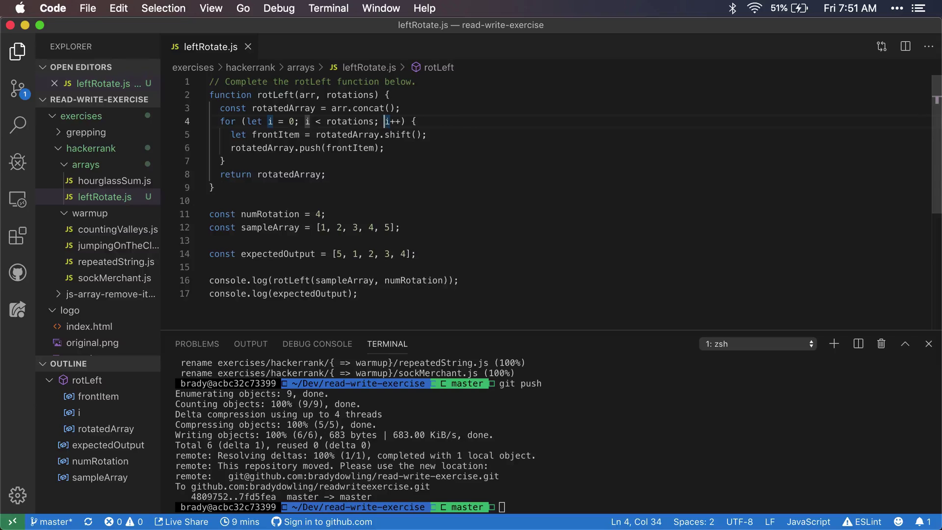
{"action": "key", "text": "alt+Left"}
{"action": "key", "text": "alt+Left"}
{"action": "key", "text": "alt+Left"}
{"action": "key", "text": "Right"}
{"action": "key", "text": "Right"}
{"action": "key", "text": "Right"}
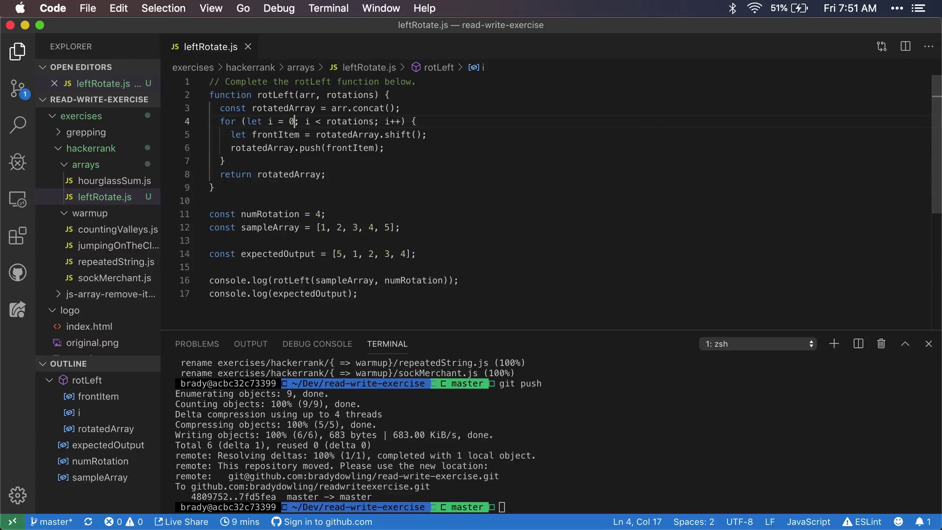
{"action": "key", "text": "shift+Left"}
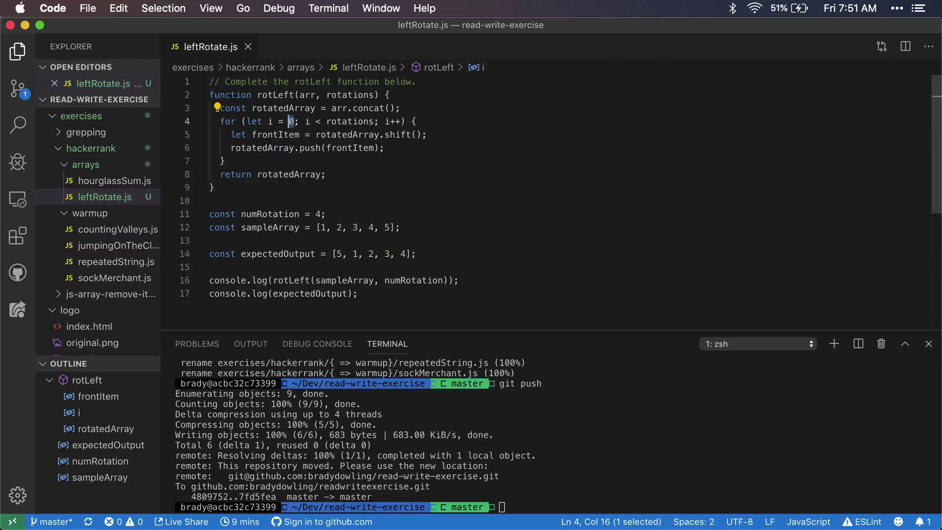
{"action": "key", "text": "Right"}
{"action": "key", "text": "Right"}
{"action": "key", "text": "Right"}
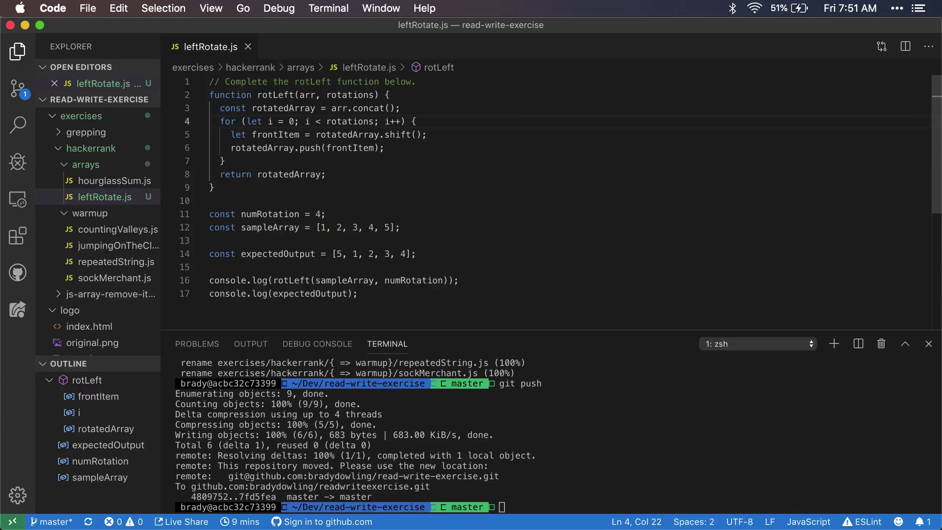
{"action": "key", "text": "Left"}
{"action": "key", "text": "Left"}
{"action": "key", "text": "Left"}
- Change frontItem's let to const and save the file
{"action": "key", "text": "Down"}
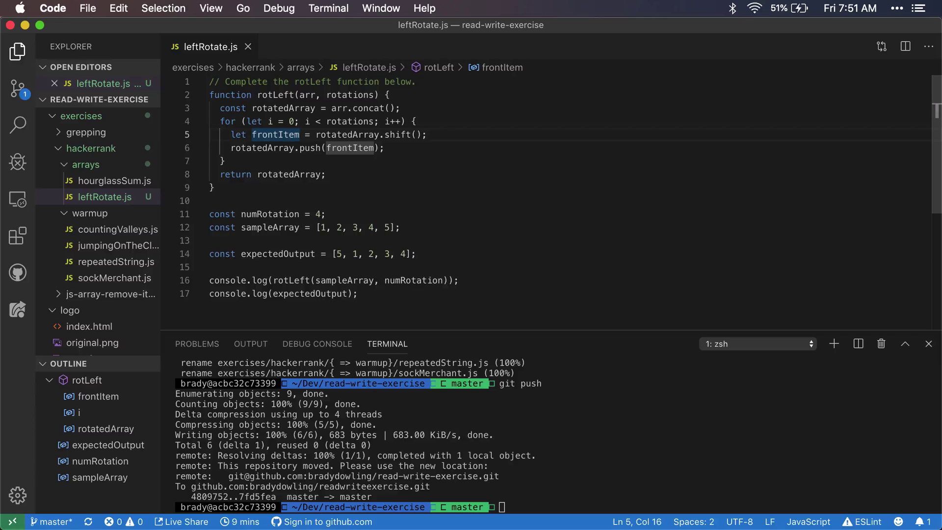
{"action": "key", "text": "Right"}
{"action": "key", "text": "Right"}
{"action": "key", "text": "Right"}
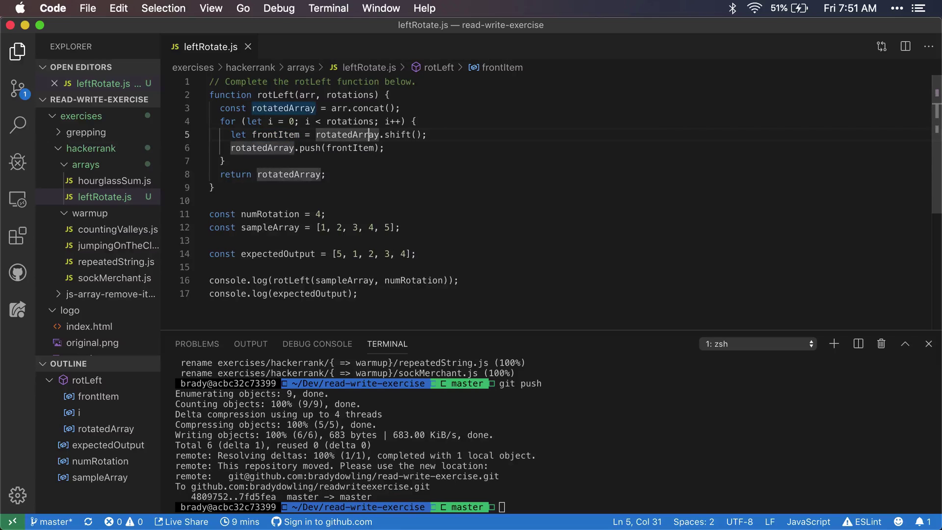
{"action": "key", "text": "alt+Left"}
{"action": "key", "text": "alt+Left"}
{"action": "key", "text": "alt+Left"}
{"action": "key", "text": "alt+Left"}
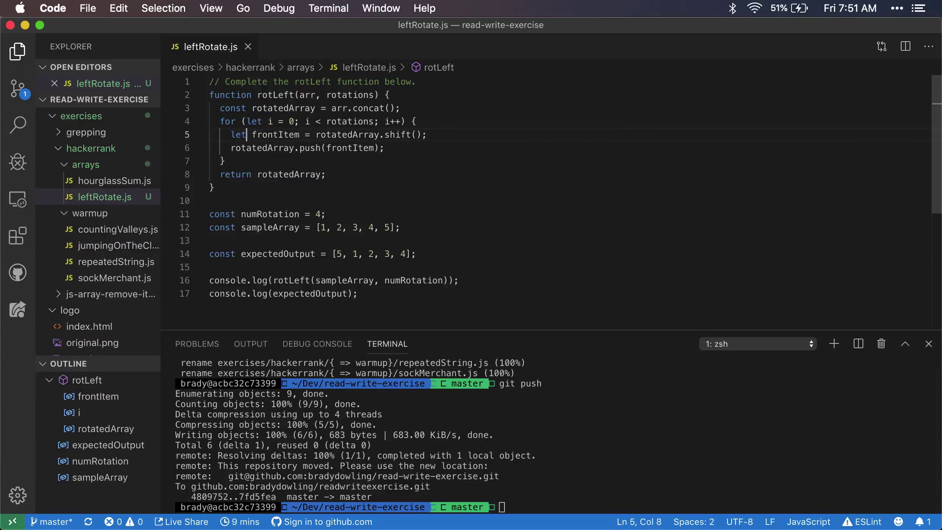
{"action": "key", "text": "BackSpace"}
{"action": "key", "text": "BackSpace"}
{"action": "key", "text": "BackSpace"}
{"action": "type", "text": "const"}
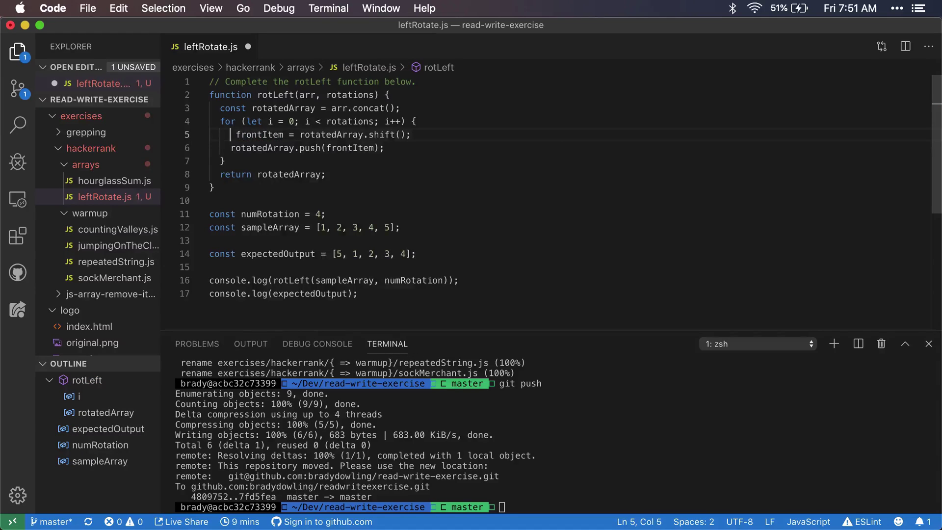
{"action": "key", "text": "super+s"}
{"action": "key", "text": "Escape"}
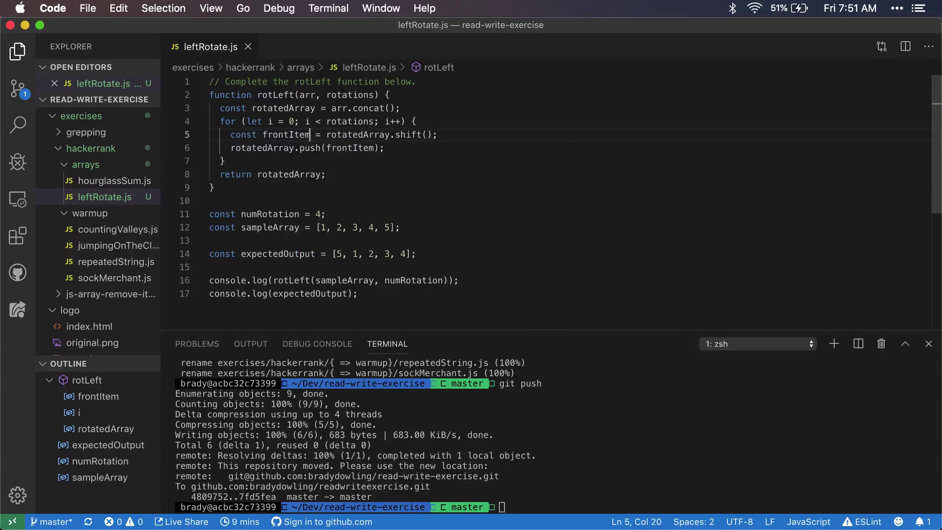
- Review the shift call, the push line, and the return of rotatedArray
{"action": "key", "text": "alt+Right"}
{"action": "key", "text": "alt+Right"}
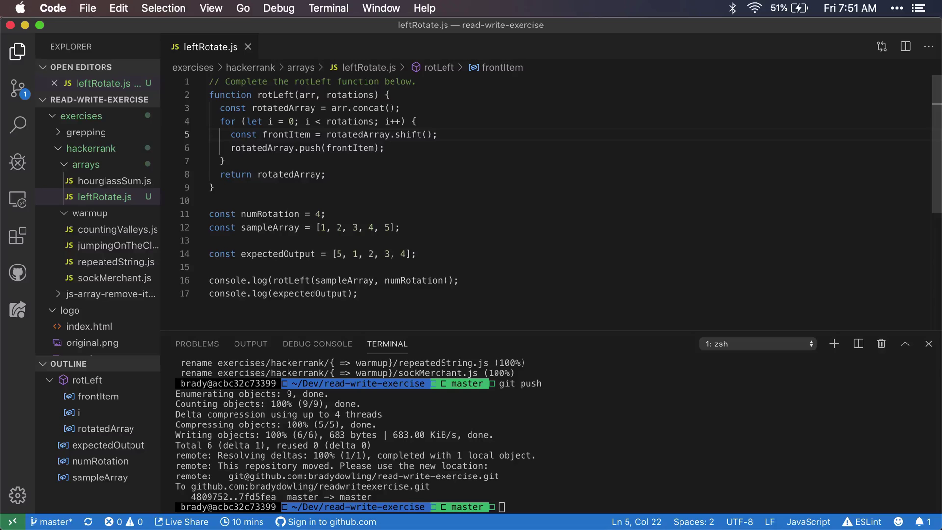
{"action": "key", "text": "super+Right"}
{"action": "key", "text": "Left"}
{"action": "key", "text": "Left"}
{"action": "key", "text": "alt+Left"}
{"action": "key", "text": "Down"}
{"action": "key", "text": "alt+Left"}
{"action": "key", "text": "alt+Left"}
{"action": "key", "text": "alt+Left"}
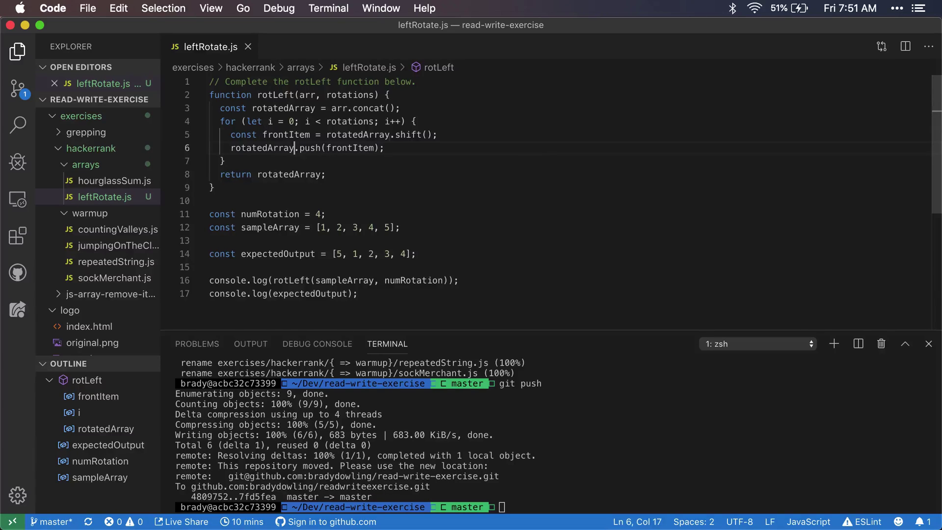
{"action": "key", "text": "alt+shift+Left"}
{"action": "key", "text": "Down"}
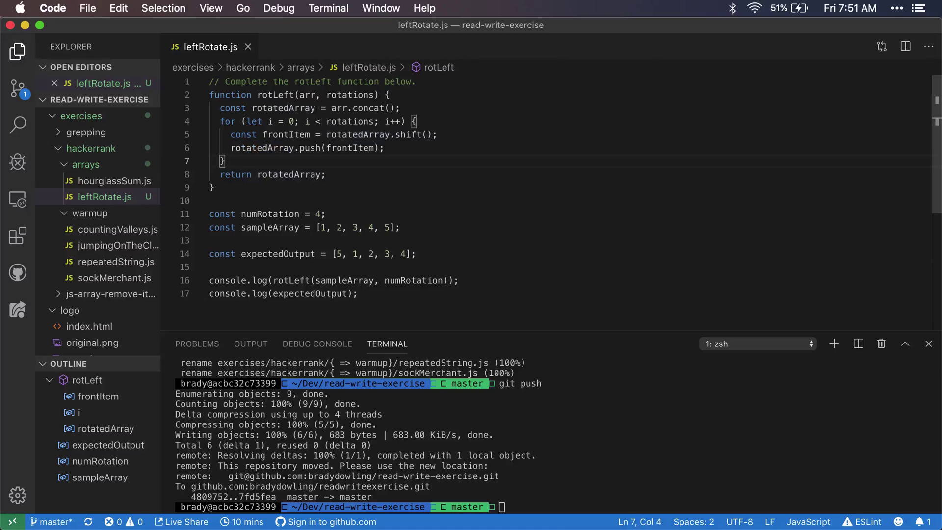
{"action": "left_click", "coordinate": [294, 122]}
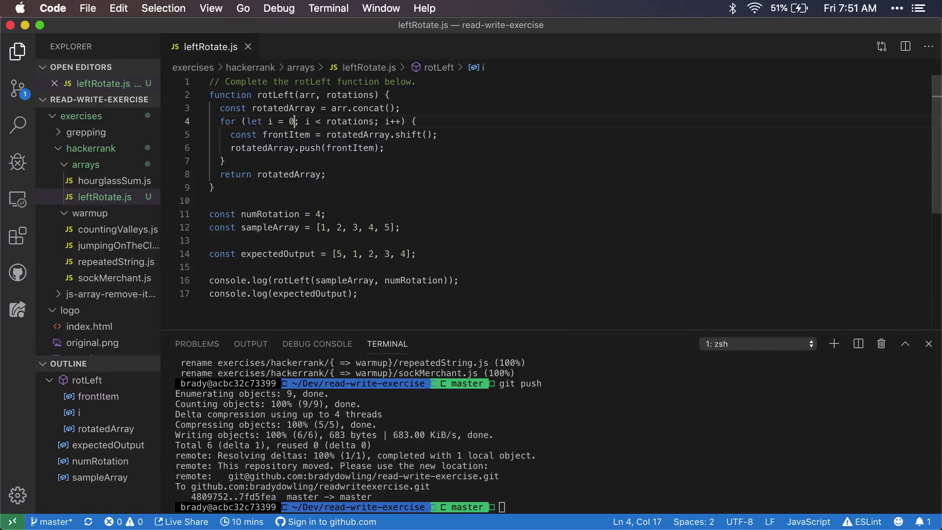
{"action": "key", "text": "Down"}
{"action": "key", "text": "Down"}
{"action": "key", "text": "Down"}
{"action": "key", "text": "Down"}
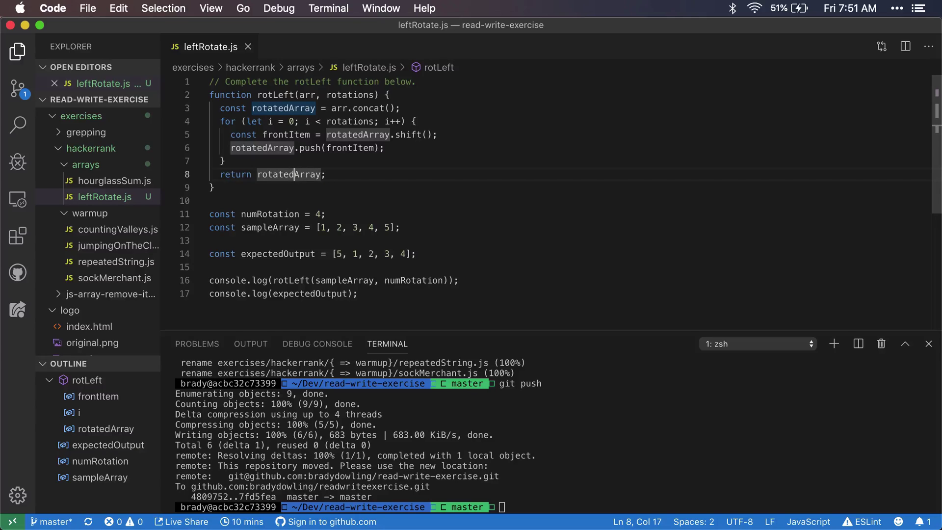
- Change the terminal into the hackerrank arrays folder
{"action": "left_click", "coordinate": [593, 465]}
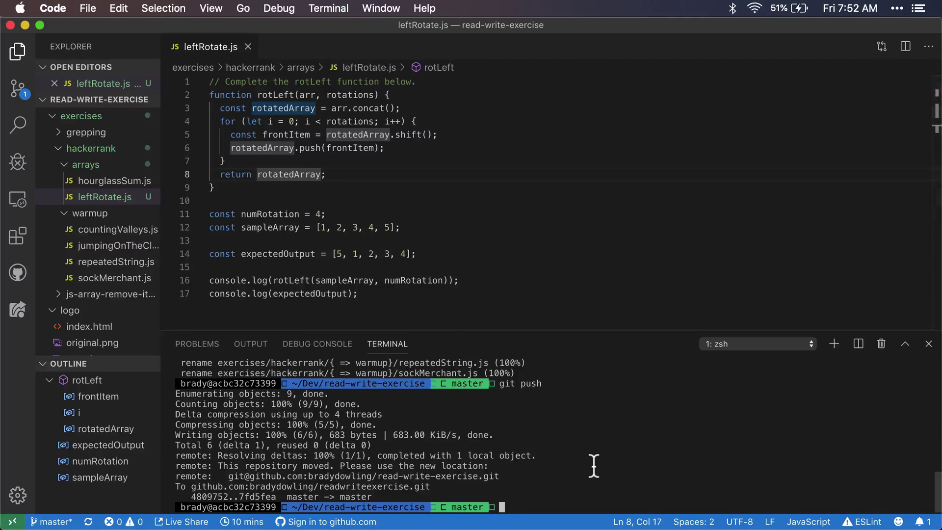
{"action": "type", "text": "cd exercises/"}
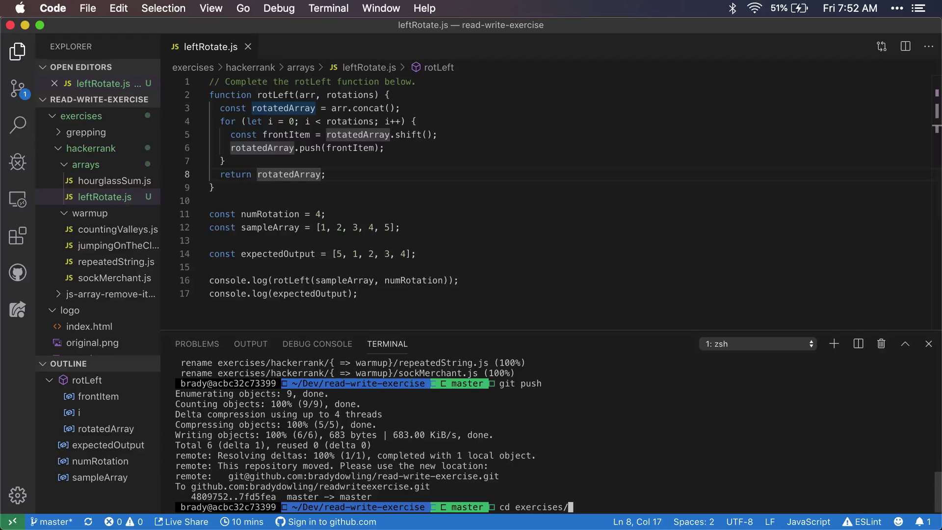
{"action": "type", "text": "hackerrank/"}
{"action": "key", "text": "Tab"}
{"action": "type", "text": "a"}
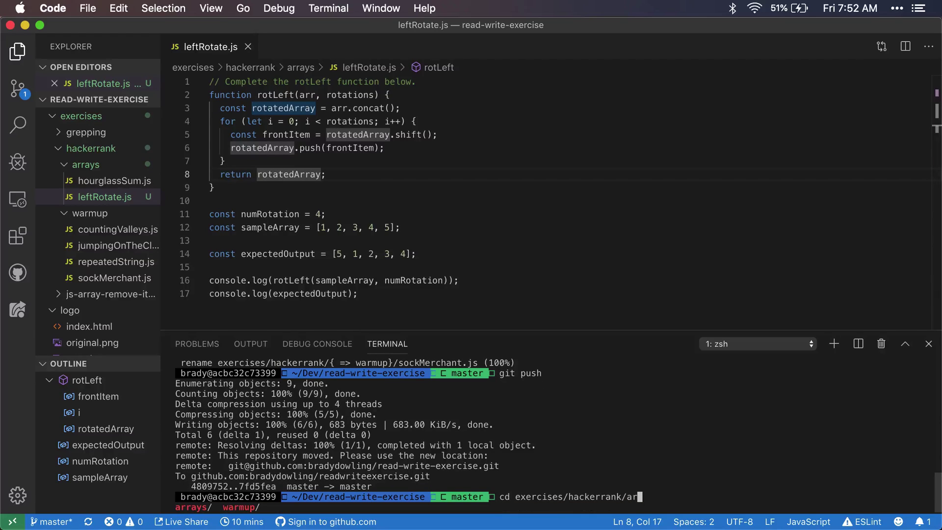
{"action": "key", "text": "Tab"}
{"action": "key", "text": "Return"}
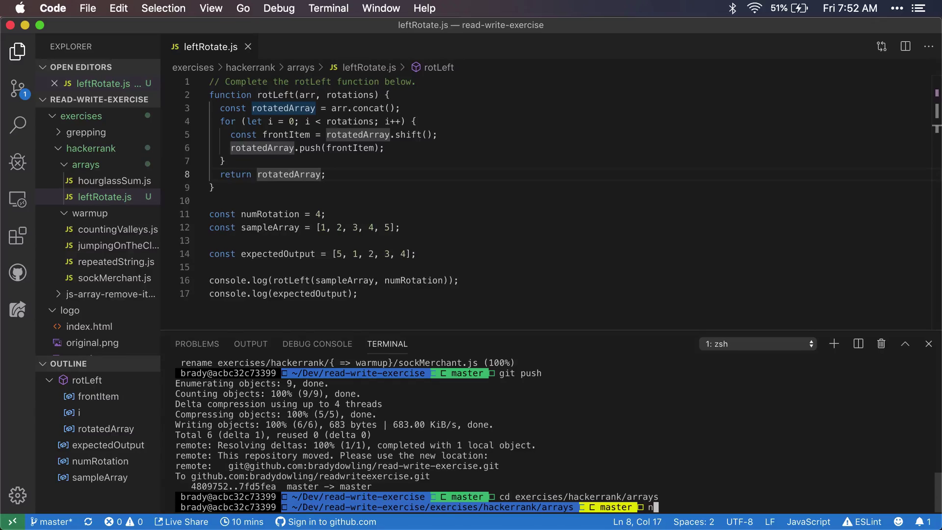
{"action": "type", "text": "node left"}
{"action": "type", "text": "Ro"}
- Run node leftRotate.js and compare its output against the expected [ 5, 1, 2, 3, 4 ]
{"action": "key", "text": "Tab"}
{"action": "key", "text": "Return"}
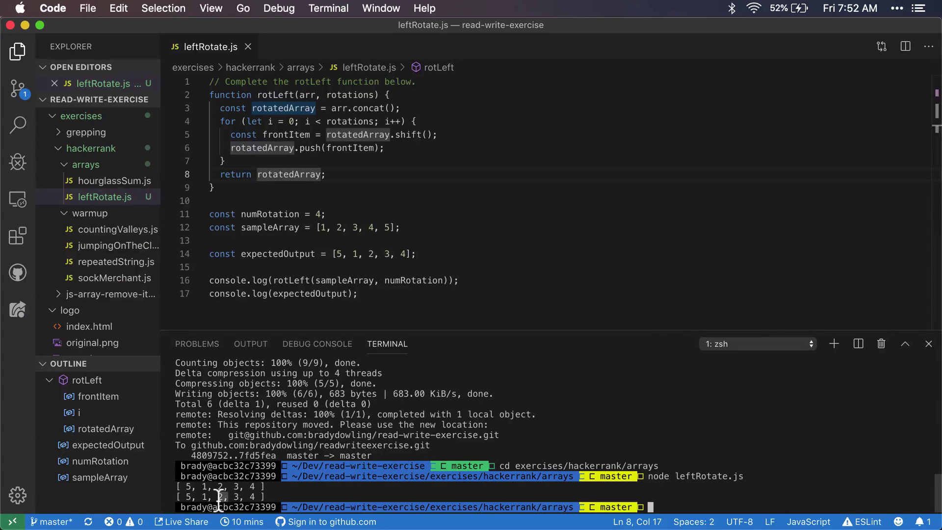
{"action": "left_click_drag", "start_coordinate": [219, 498], "coordinate": [226, 487]}
{"action": "left_click", "coordinate": [353, 219]}
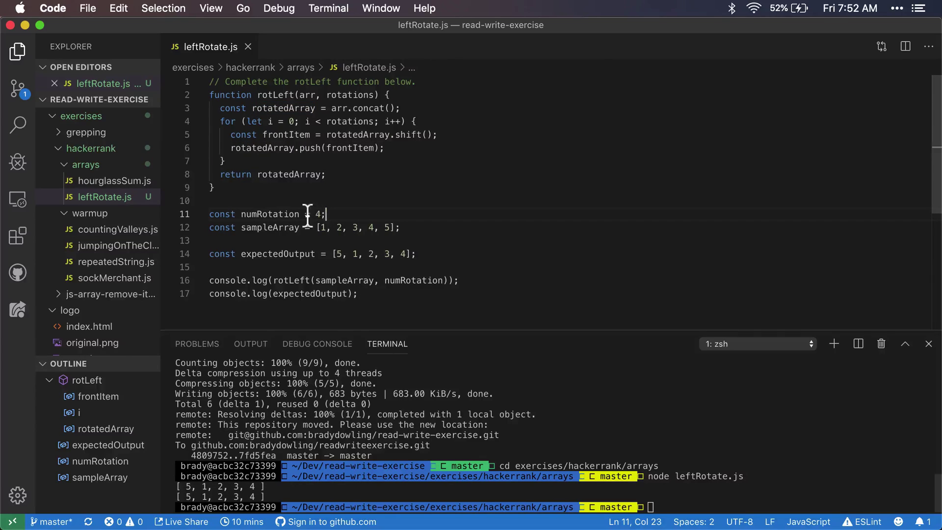
{"action": "left_click", "coordinate": [357, 228]}
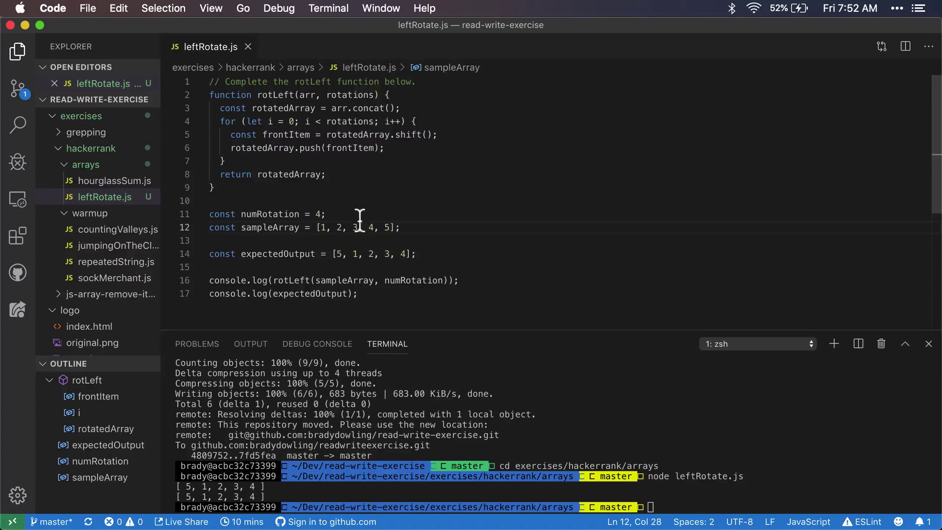
- Set numRotation to 0, comment out console.log(expectedOutput), and save
{"action": "left_click", "coordinate": [325, 215]}
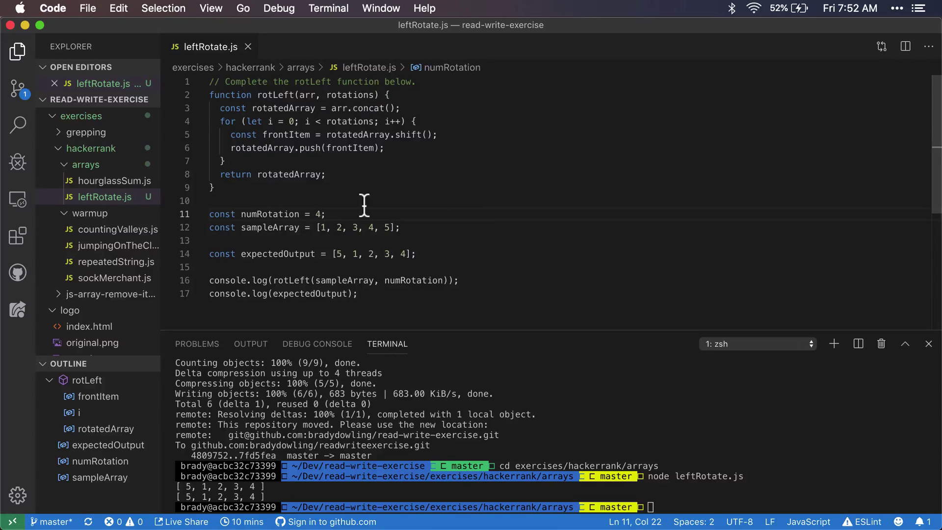
{"action": "key", "text": "BackSpace"}
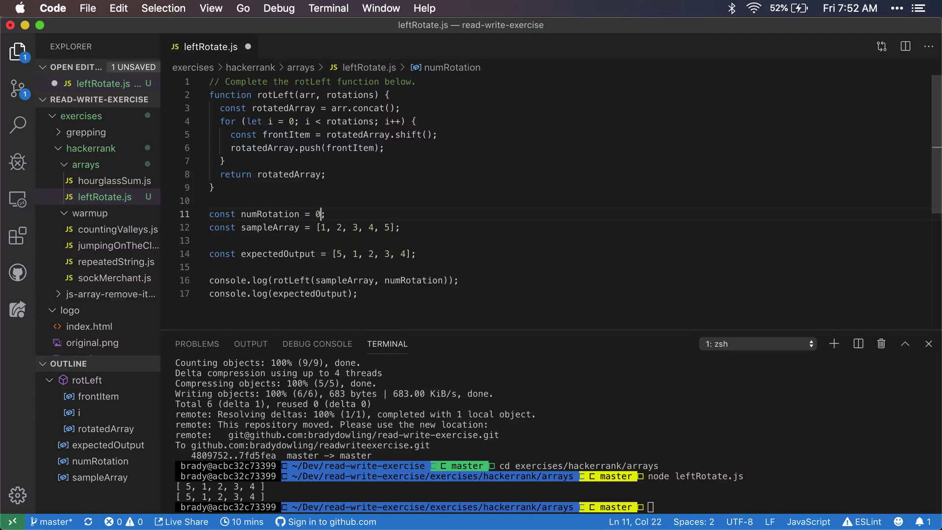
{"action": "type", "text": "0"}
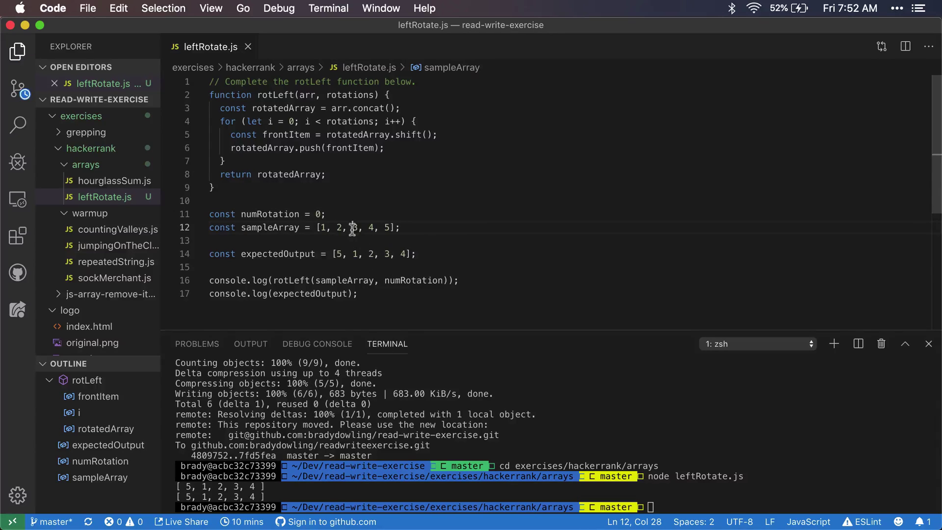
{"action": "left_click", "coordinate": [355, 227]}
{"action": "double_click", "coordinate": [280, 227]}
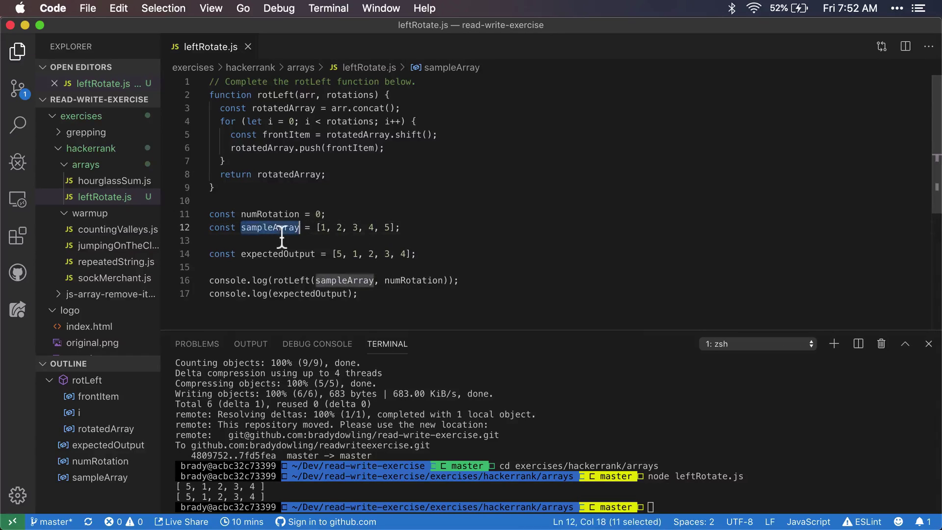
{"action": "left_click", "coordinate": [315, 292]}
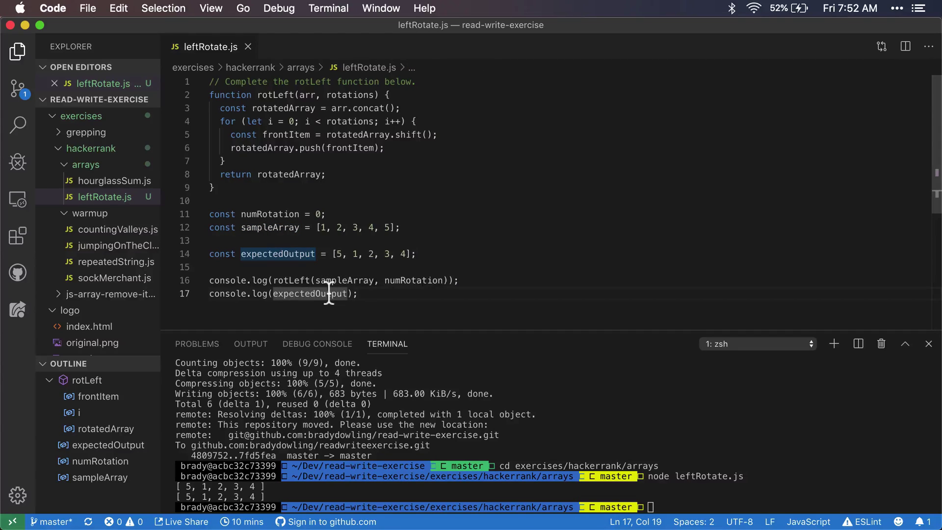
{"action": "key", "text": "super+slash"}
{"action": "key", "text": "super+s"}
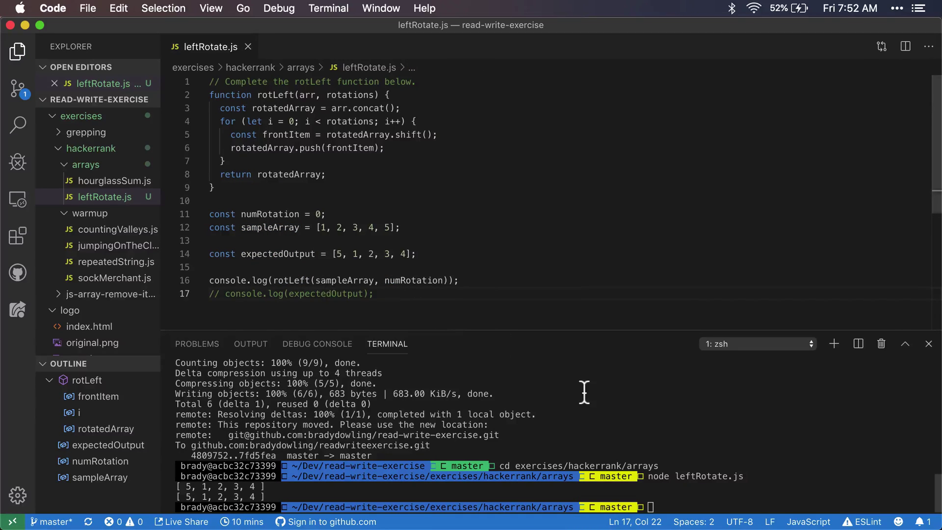
- Rerun the previous node command in the terminal, printing [ 1, 2, 3, 4, 5 ]
{"action": "left_click", "coordinate": [688, 451]}
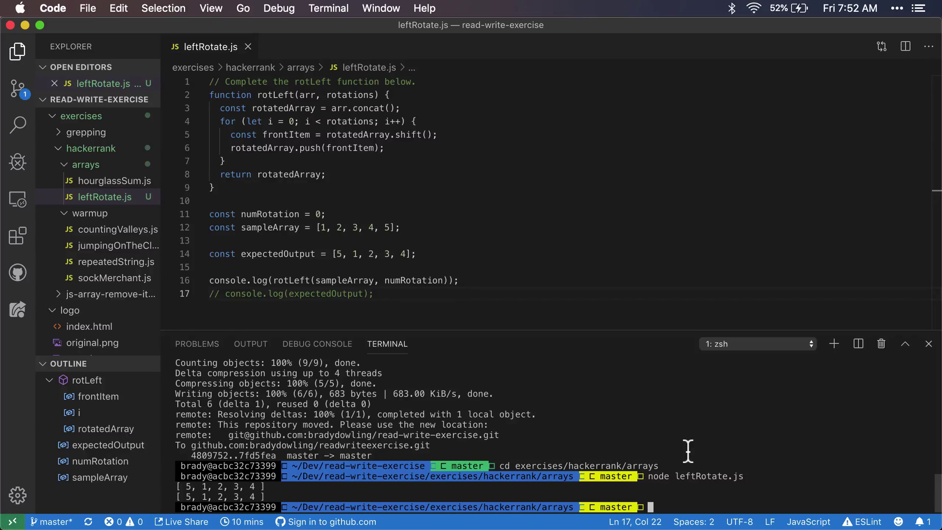
{"action": "left_click_drag", "start_coordinate": [400, 227], "coordinate": [317, 227]}
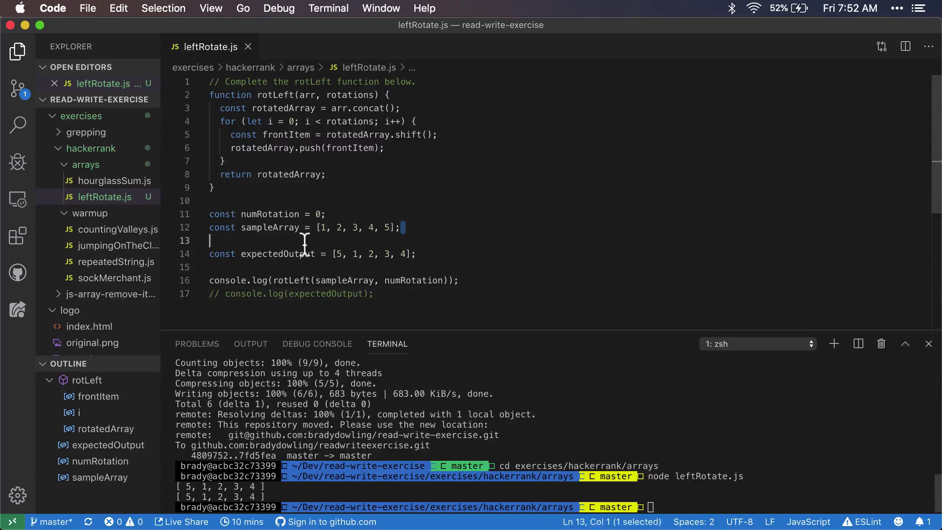
{"action": "left_click", "coordinate": [328, 228]}
{"action": "left_click", "coordinate": [688, 451]}
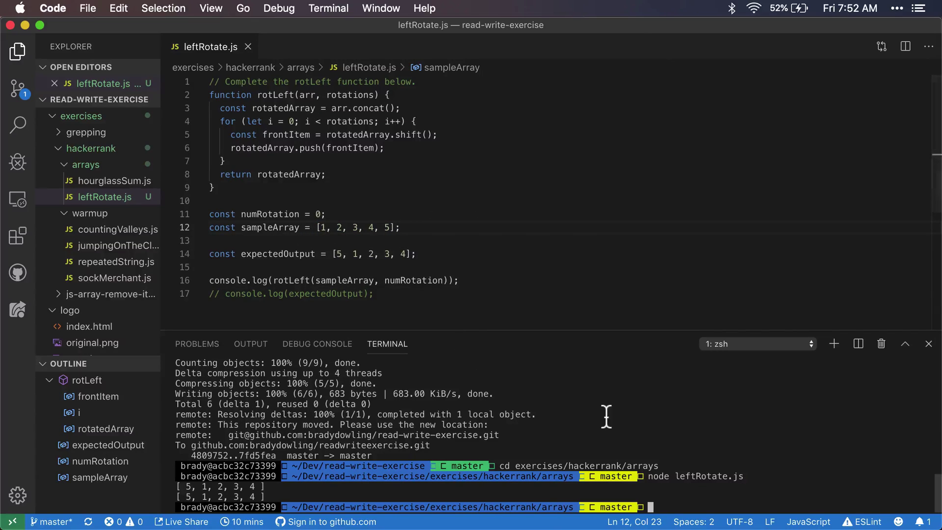
{"action": "key", "text": "Up"}
{"action": "key", "text": "Return"}
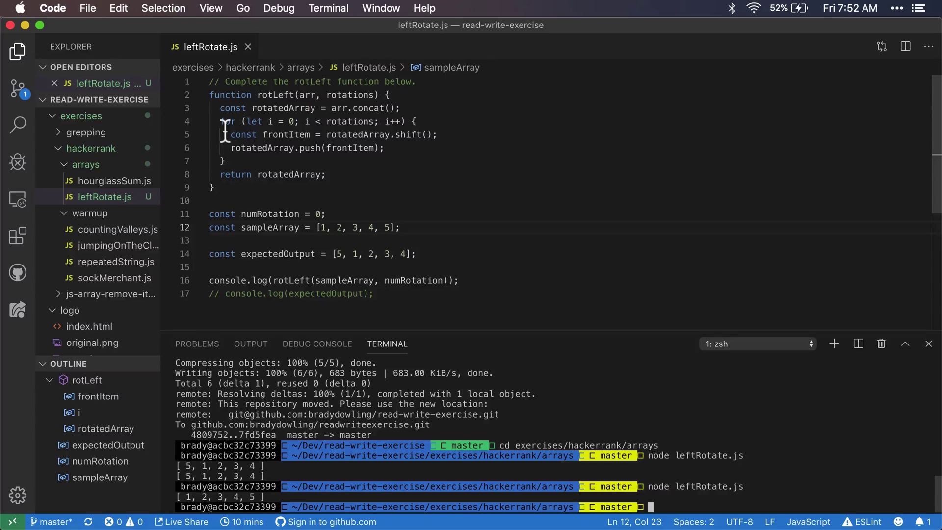
{"action": "mouse_move", "coordinate": [288, 135]}
{"action": "double_click", "coordinate": [350, 95]}
{"action": "double_click", "coordinate": [308, 95]}
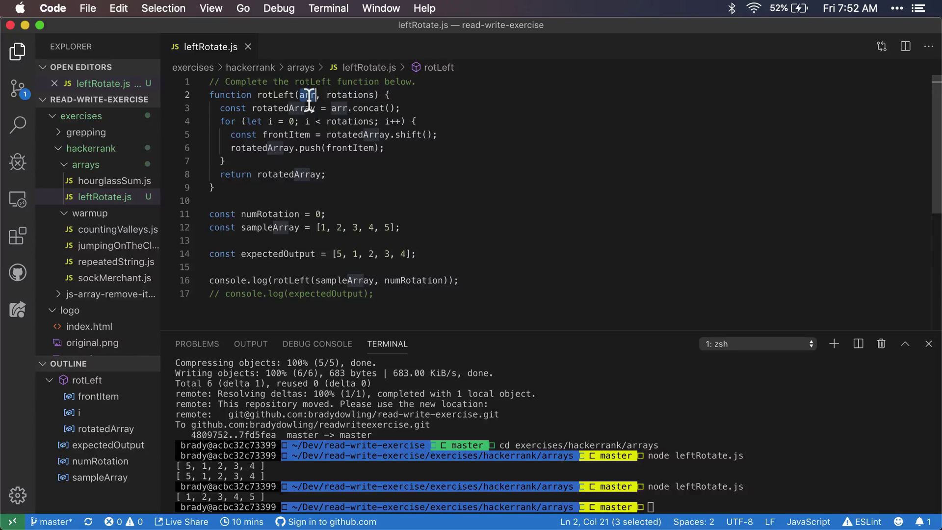
{"action": "left_click", "coordinate": [308, 95]}
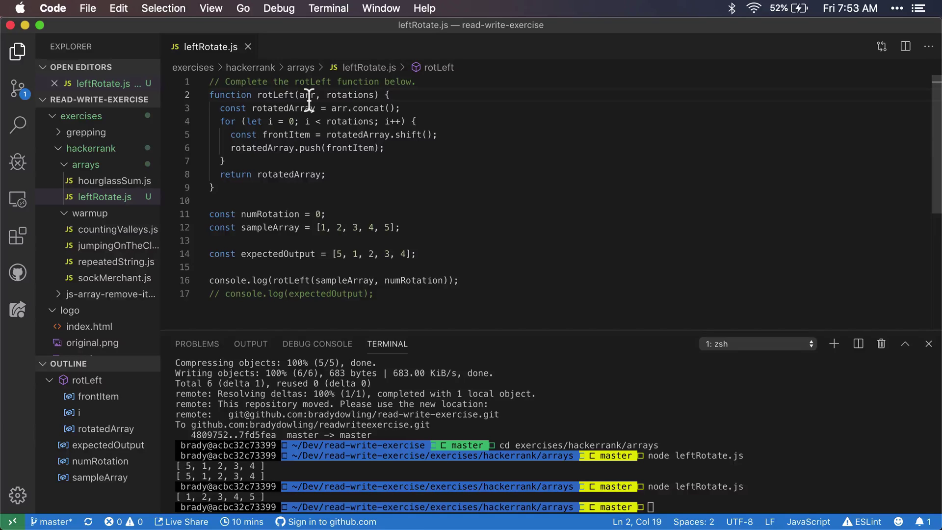
{"action": "left_click", "coordinate": [357, 178]}
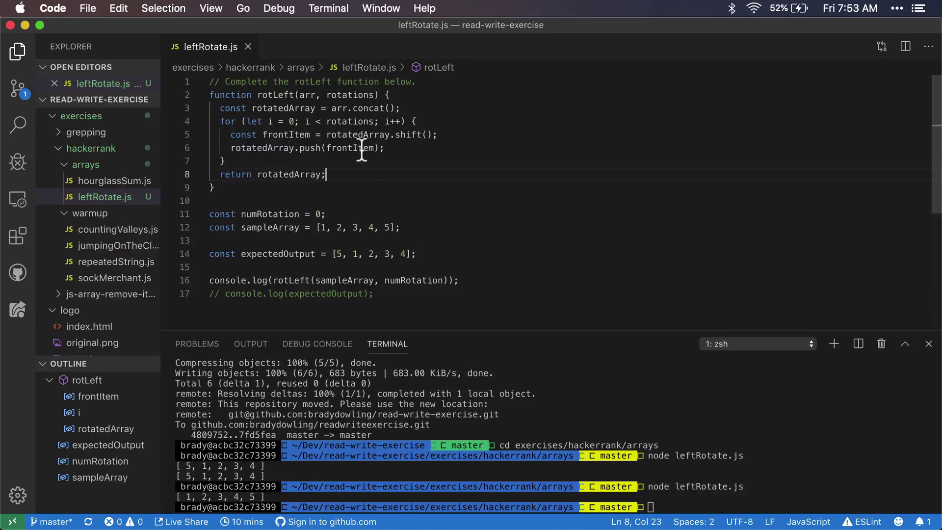
{"action": "left_click_drag", "start_coordinate": [384, 148], "coordinate": [230, 134]}
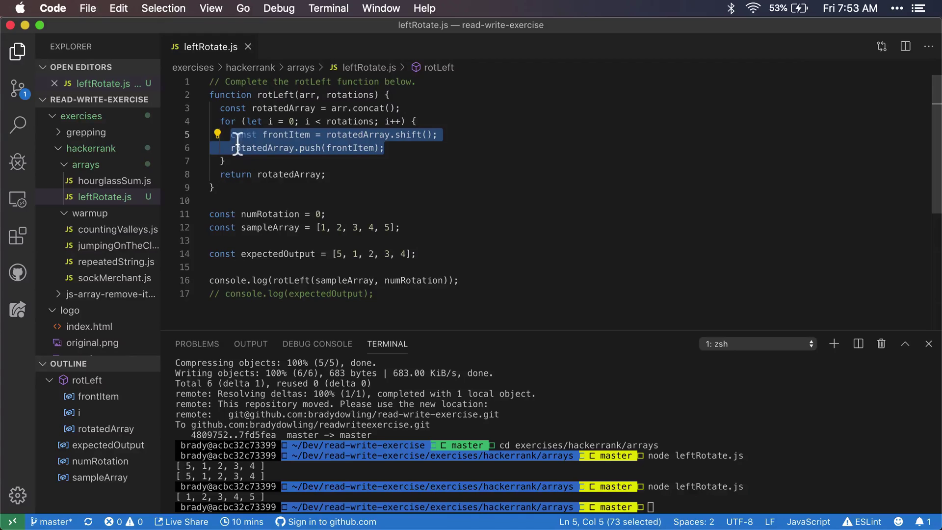
{"action": "left_click", "coordinate": [349, 135]}
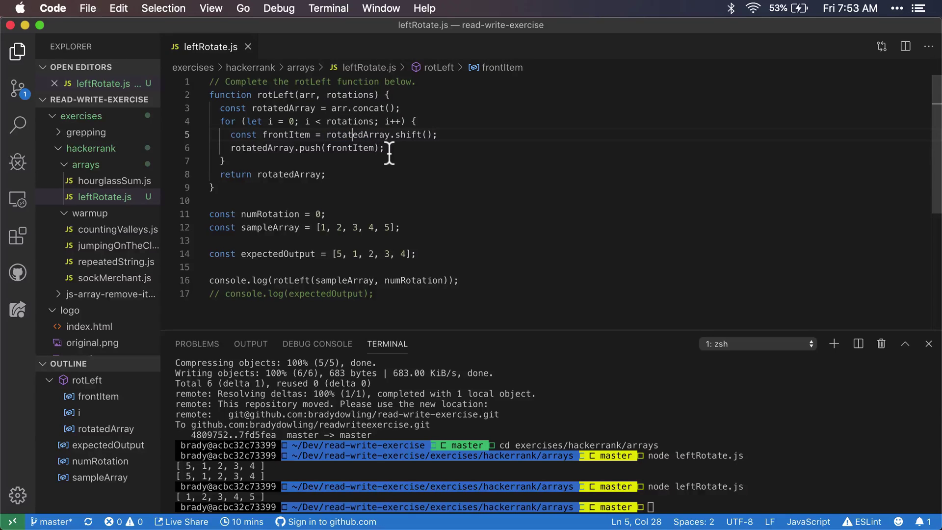
{"action": "left_click_drag", "start_coordinate": [386, 147], "coordinate": [233, 137]}
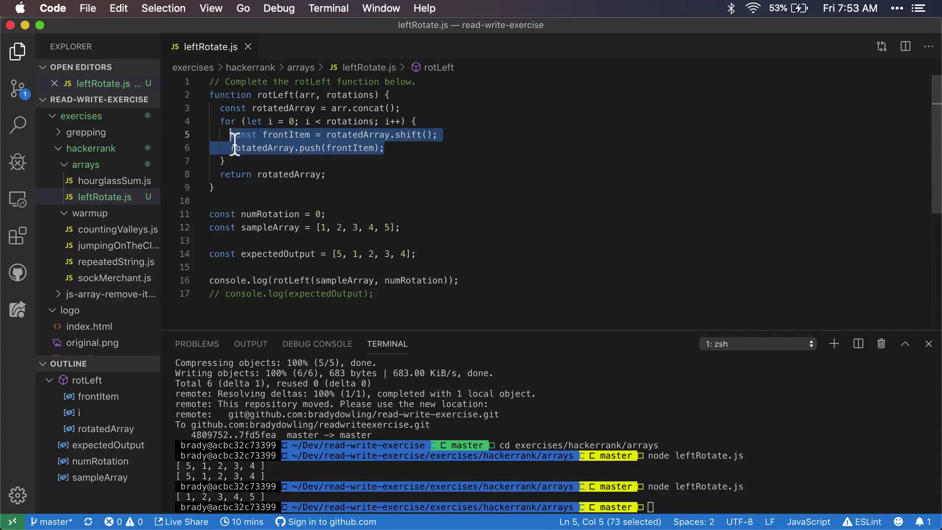
{"action": "left_click", "coordinate": [272, 134]}
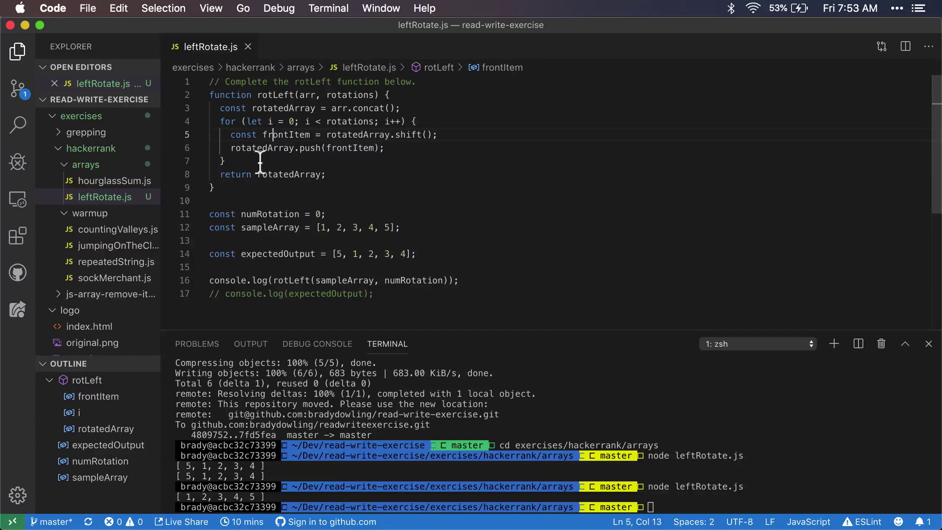
{"action": "mouse_move", "coordinate": [262, 148]}
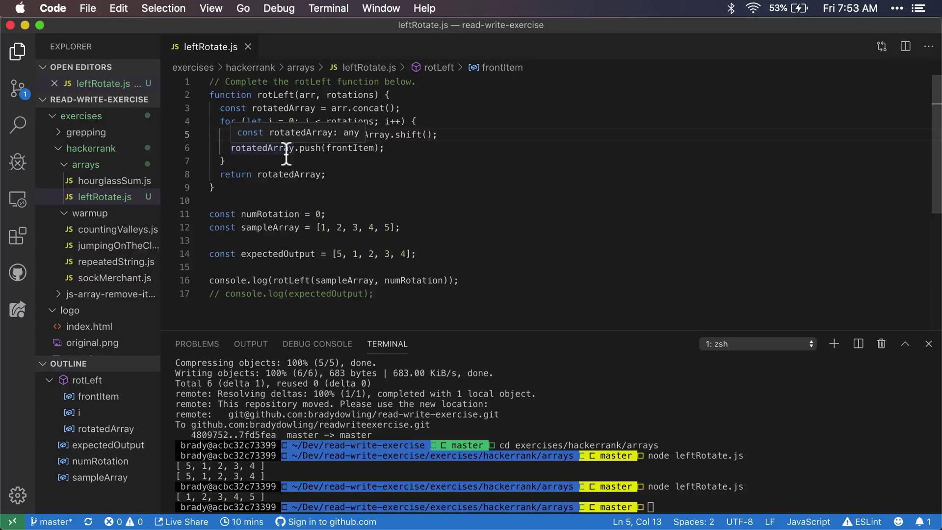
{"action": "left_click", "coordinate": [356, 148]}
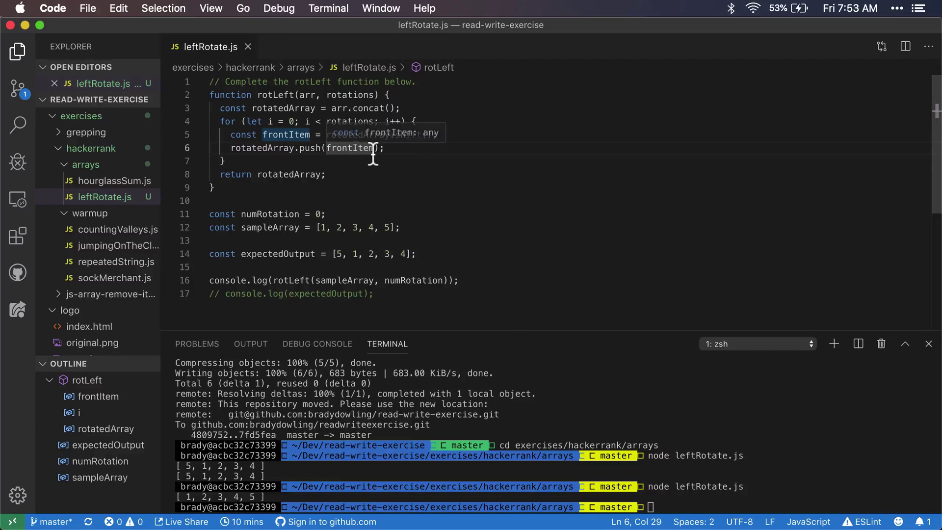